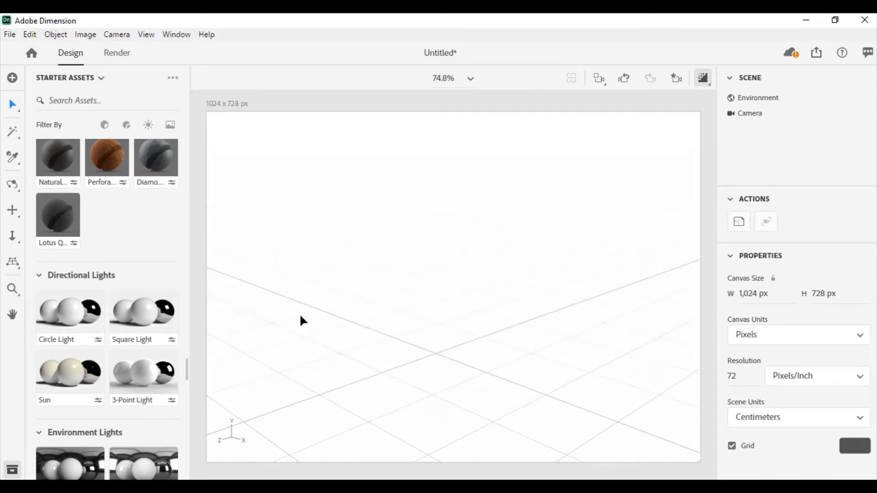
# Step: Scroll through Starter Assets and place the Cube Box model into the scene
pyautogui.scroll(5, 102, 231)
pyautogui.scroll(5, 103, 231)
pyautogui.scroll(3, 102, 231)
pyautogui.scroll(5, 103, 233)
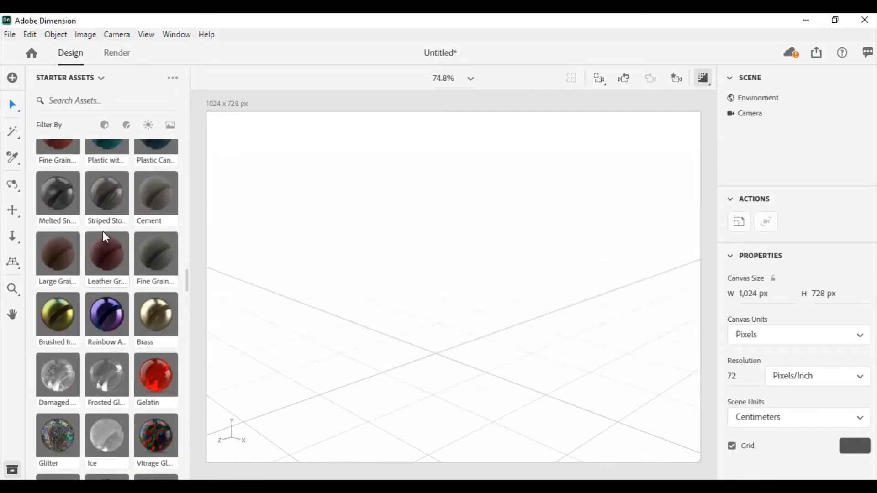
pyautogui.scroll(5, 103, 233)
pyautogui.scroll(5, 104, 233)
pyautogui.scroll(4, 104, 233)
pyautogui.scroll(2, 103, 231)
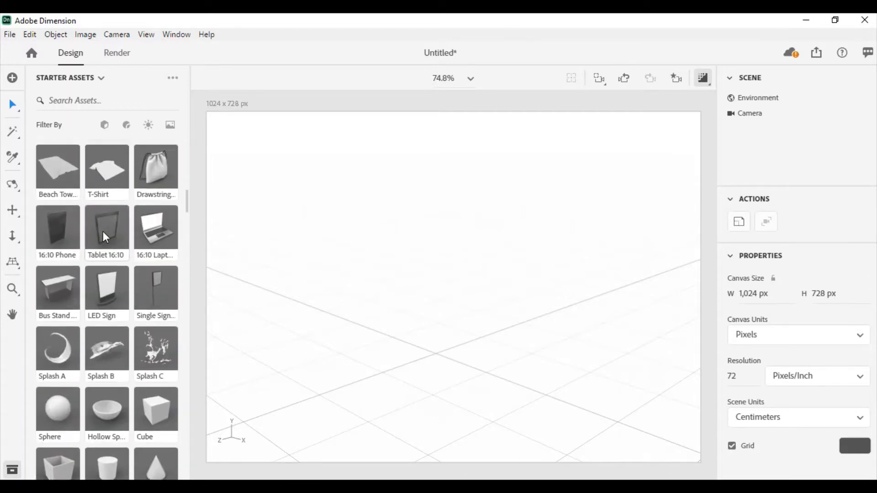
pyautogui.scroll(1, 104, 231)
pyautogui.scroll(2, 104, 231)
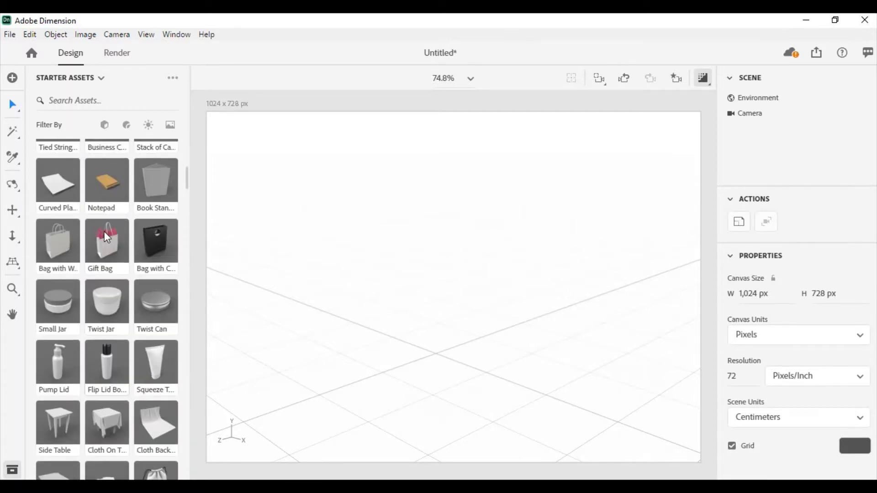
pyautogui.scroll(1, 104, 231)
pyautogui.scroll(2, 105, 231)
pyautogui.scroll(3, 105, 231)
pyautogui.scroll(-2, 105, 231)
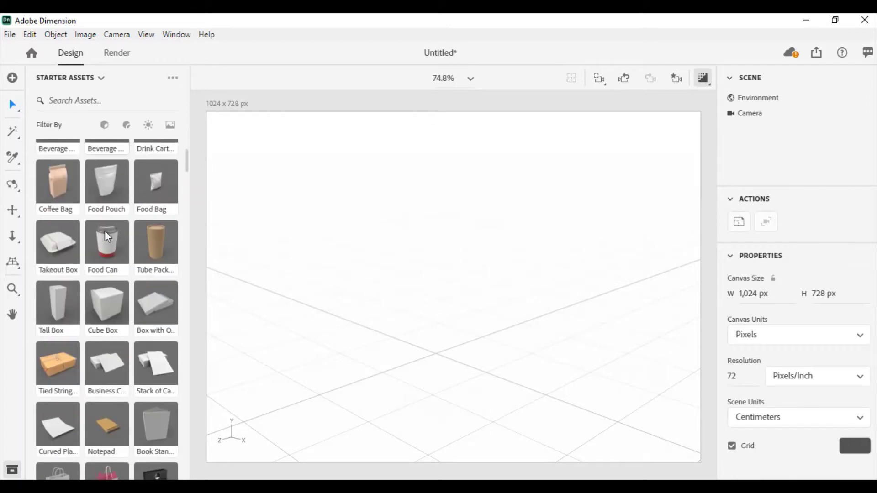
pyautogui.scroll(2, 105, 231)
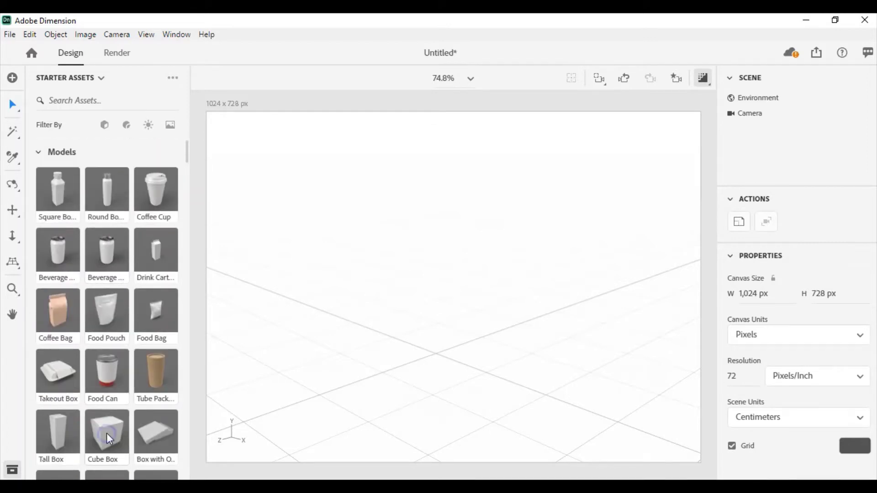
pyautogui.moveTo(292, 362); pyautogui.dragTo(446, 302)
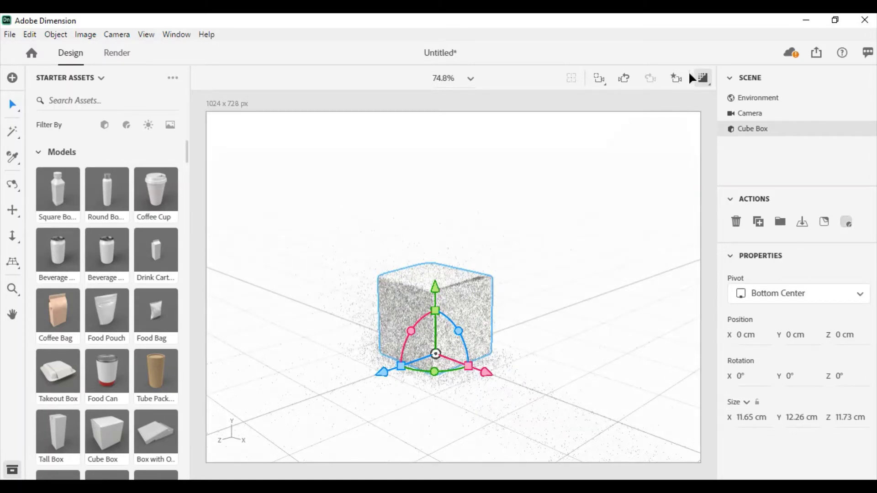
# Step: Stretch the cube box taller to about 17 cm
pyautogui.click(703, 79)
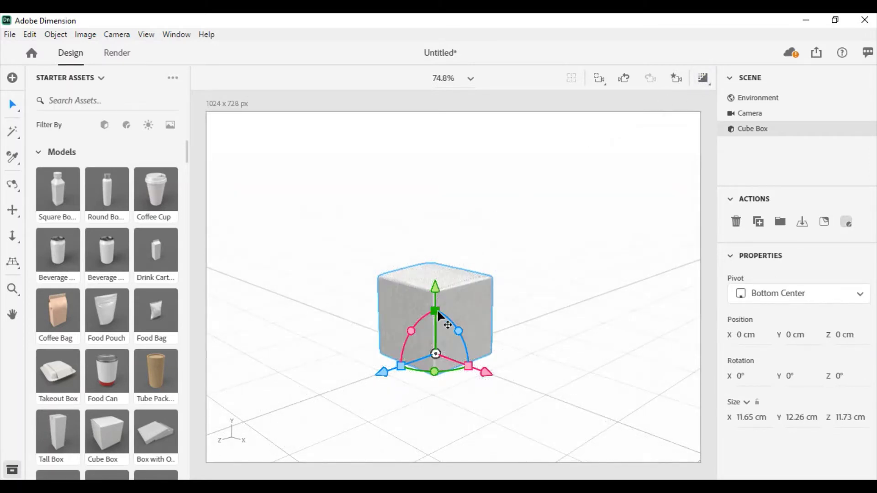
pyautogui.scroll(-2, 137, 284)
pyautogui.scroll(-3, 137, 285)
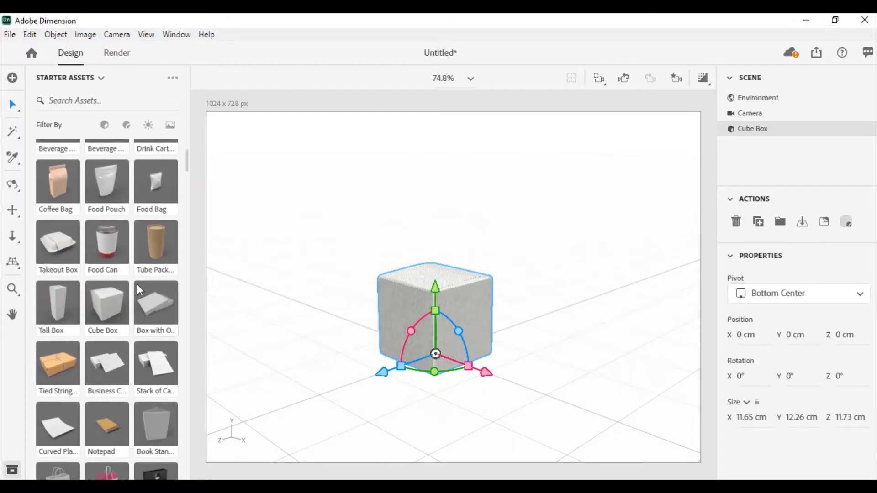
pyautogui.scroll(2, 137, 284)
pyautogui.scroll(3, 137, 284)
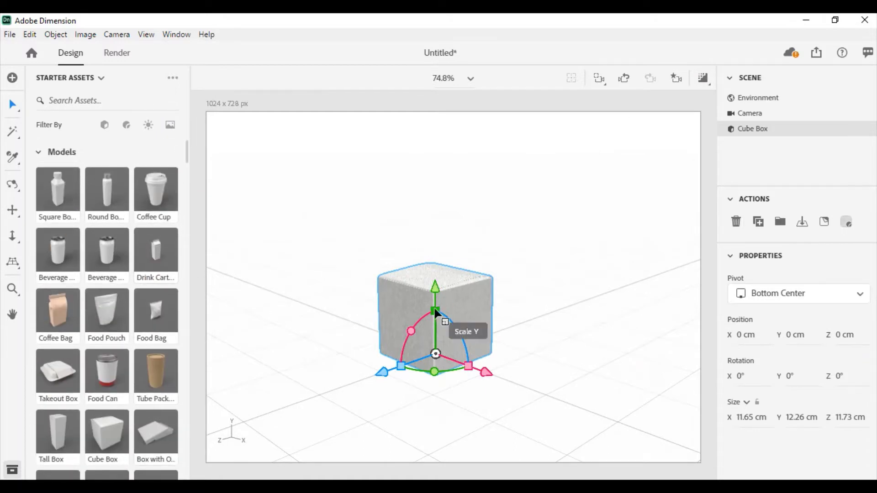
pyautogui.moveTo(437, 310); pyautogui.dragTo(437, 287)
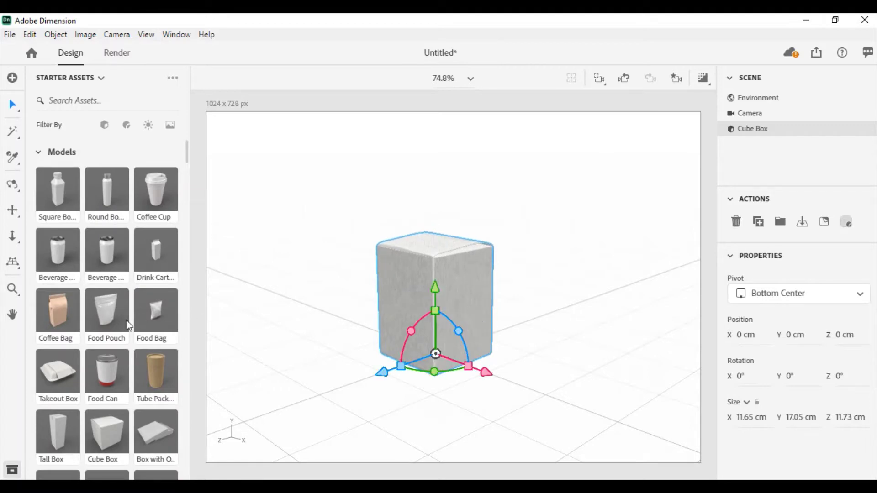
# Step: Delete the stretched cube box from the scene
pyautogui.scroll(-3, 127, 322)
pyautogui.scroll(-4, 128, 320)
pyautogui.scroll(-4, 128, 318)
pyautogui.scroll(-1, 129, 320)
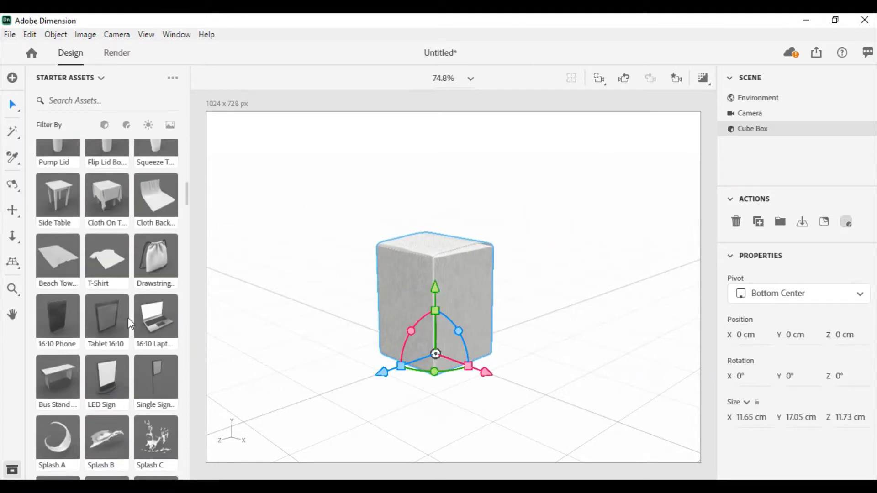
pyautogui.scroll(-1, 128, 317)
pyautogui.scroll(-2, 128, 316)
pyautogui.scroll(-1, 130, 316)
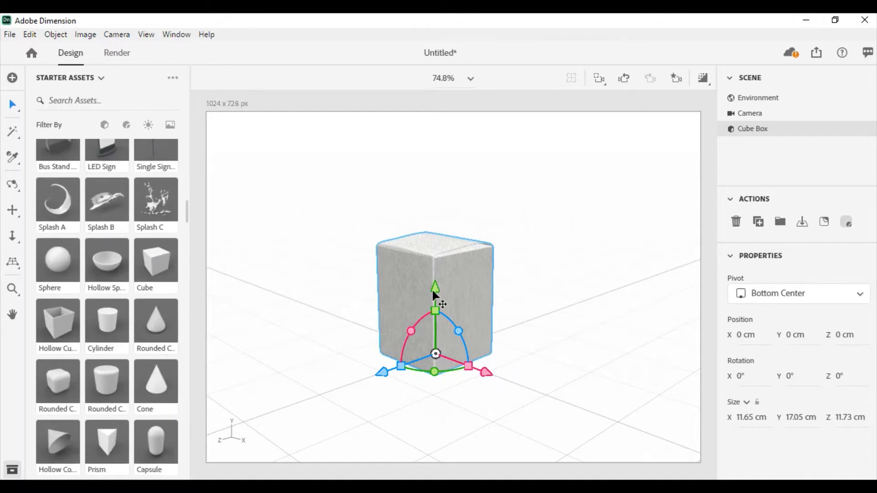
pyautogui.press('Delete')
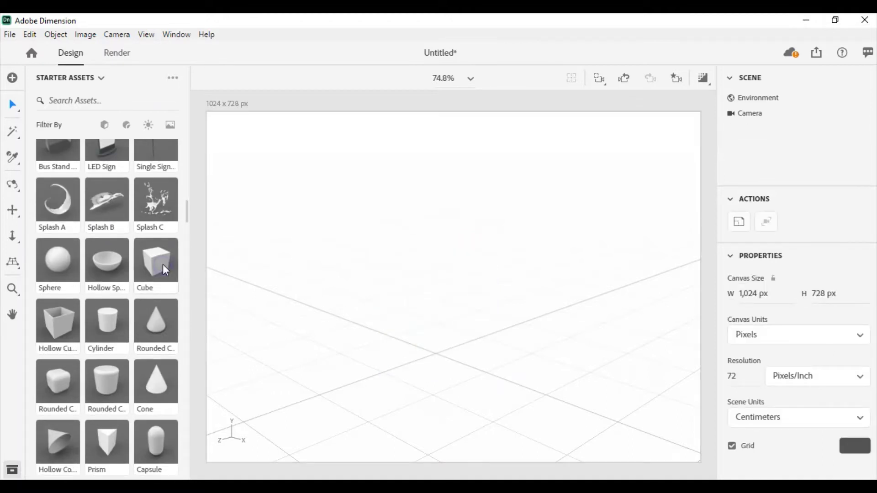
# Step: Add a plain Cube and flatten its width to 10%, about 1.32 cm, into an upright panel
pyautogui.click(156, 263)
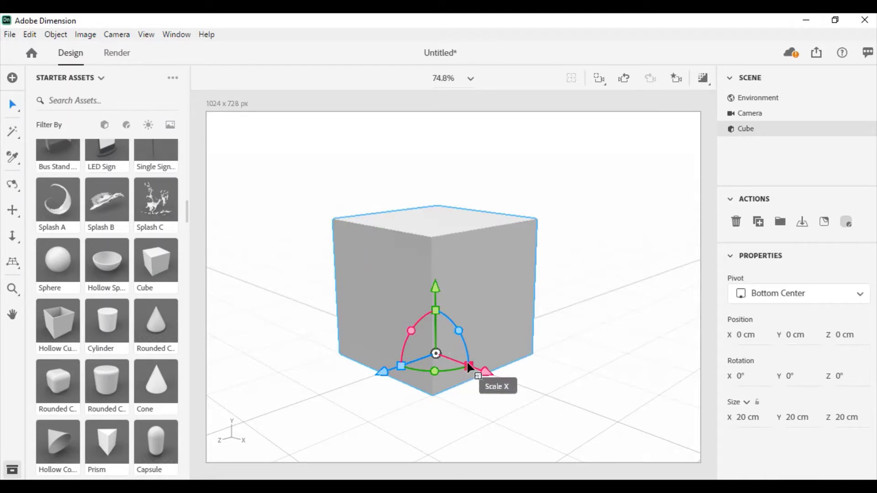
pyautogui.moveTo(468, 366); pyautogui.dragTo(438, 346)
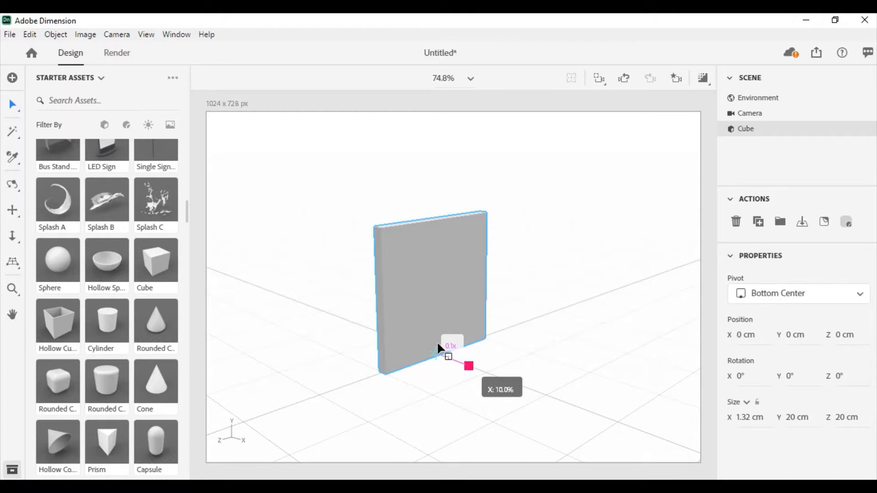
pyautogui.moveTo(437, 345); pyautogui.dragTo(438, 345)
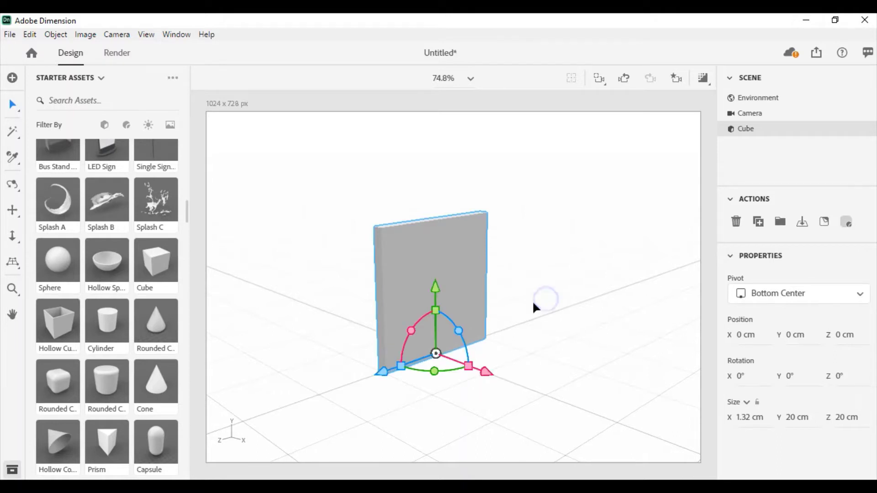
pyautogui.moveTo(533, 301); pyautogui.dragTo(516, 274, button='middle')
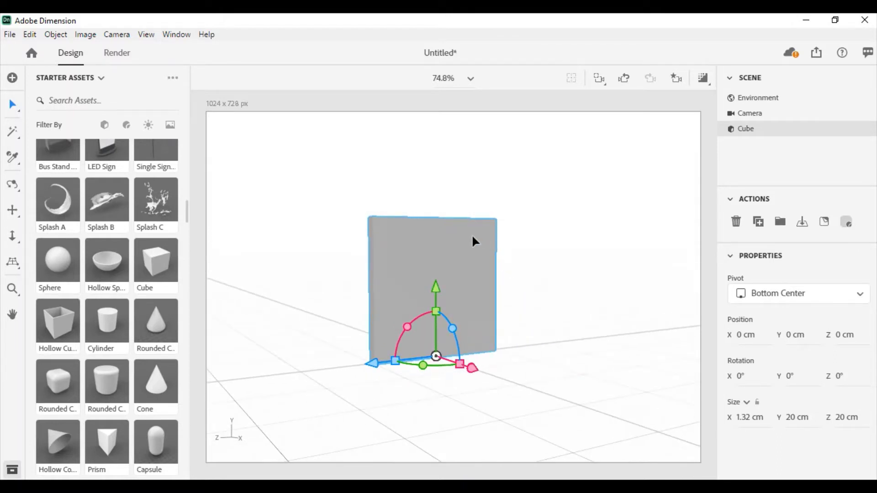
pyautogui.moveTo(471, 246)
pyautogui.mouseDown(button='middle')
pyautogui.moveTo(478, 283)
pyautogui.moveTo(462, 297)
pyautogui.mouseUp(button='middle')
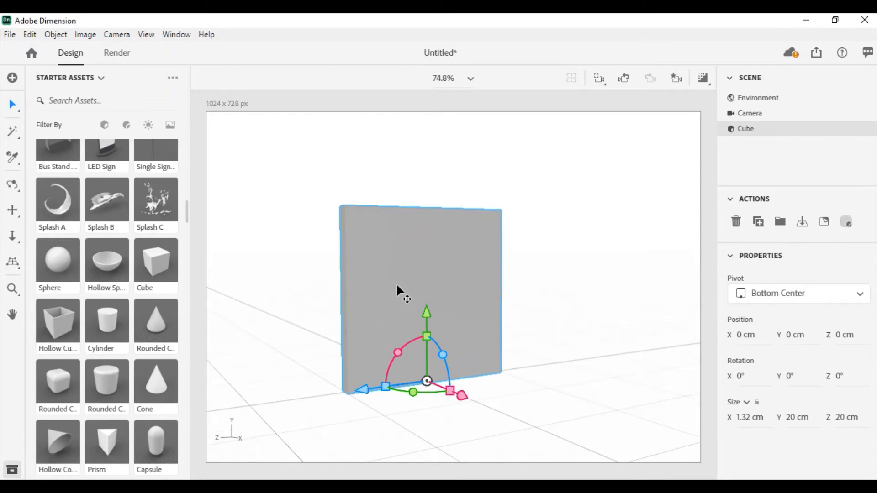
pyautogui.scroll(-1, 155, 261)
pyautogui.scroll(-3, 153, 260)
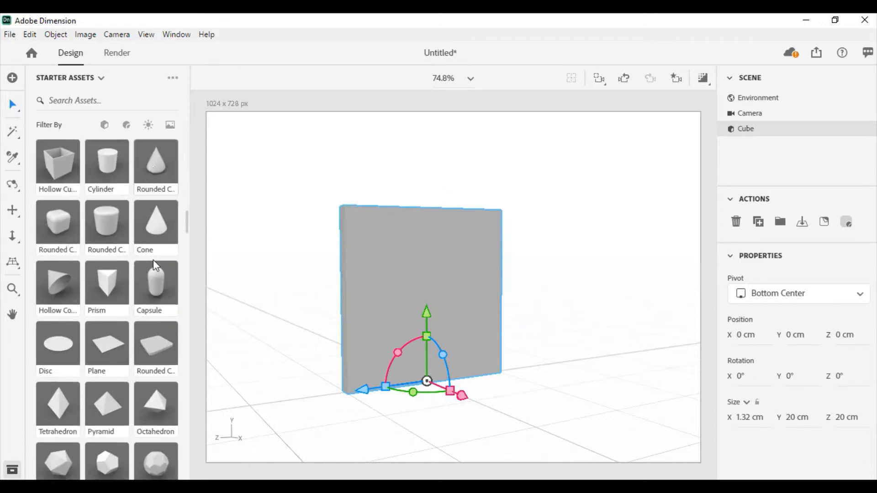
pyautogui.scroll(3, 153, 259)
pyautogui.scroll(1, 153, 258)
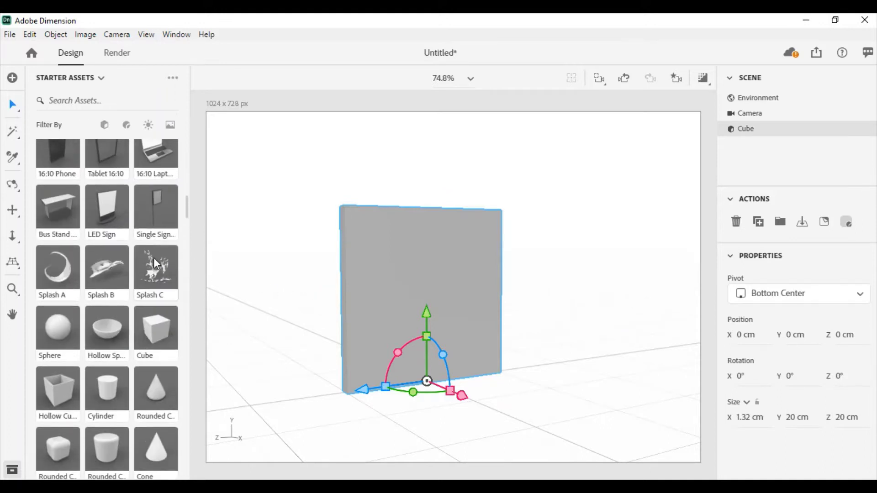
pyautogui.scroll(2, 167, 311)
# Step: Place the Single Sign Pole model and shrink it to about a tenth of its size
pyautogui.moveTo(599, 201); pyautogui.dragTo(599, 201)
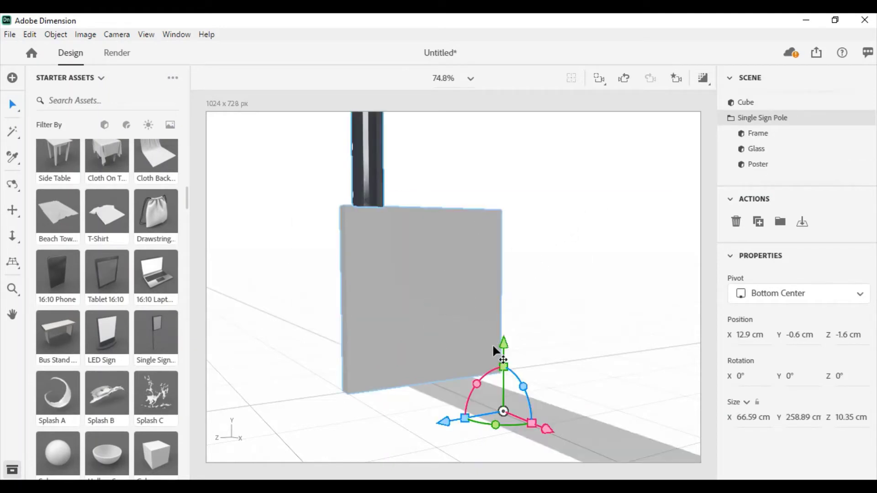
pyautogui.moveTo(504, 368)
pyautogui.mouseDown()
pyautogui.moveTo(496, 418)
pyautogui.moveTo(512, 361)
pyautogui.mouseUp()
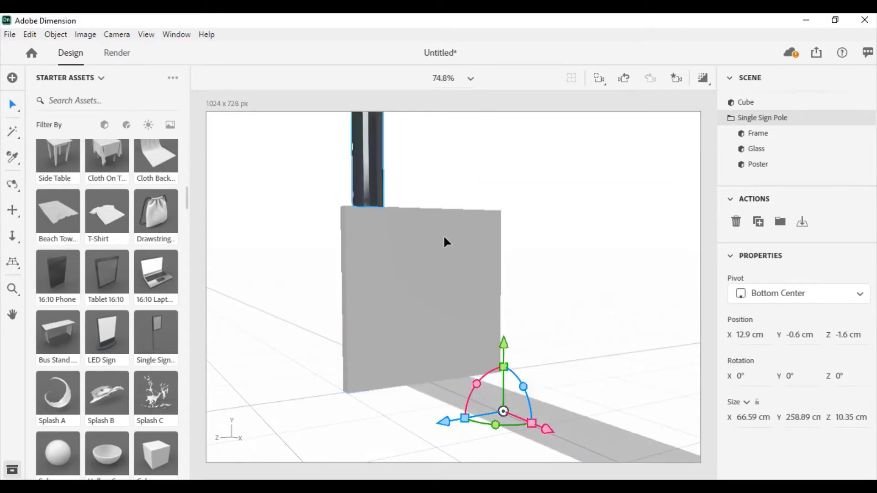
pyautogui.scroll(1, 415, 281)
pyautogui.scroll(-2, 417, 284)
pyautogui.scroll(-1, 420, 290)
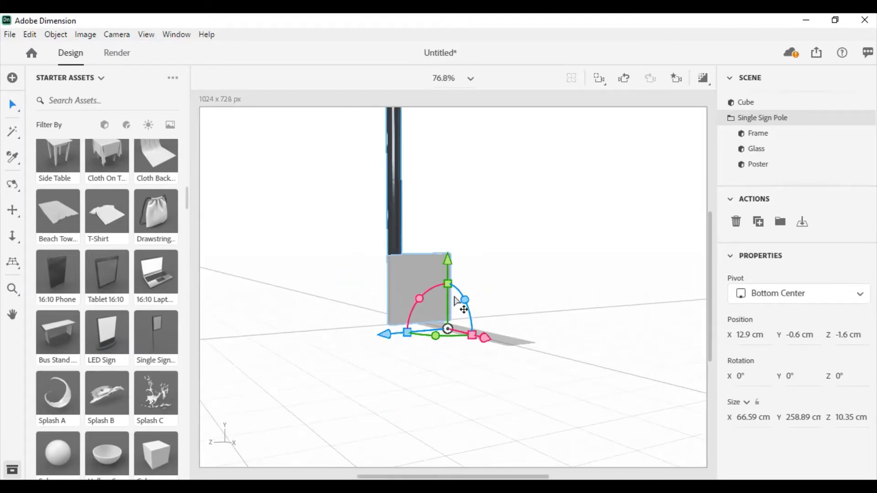
pyautogui.moveTo(448, 284); pyautogui.dragTo(449, 320)
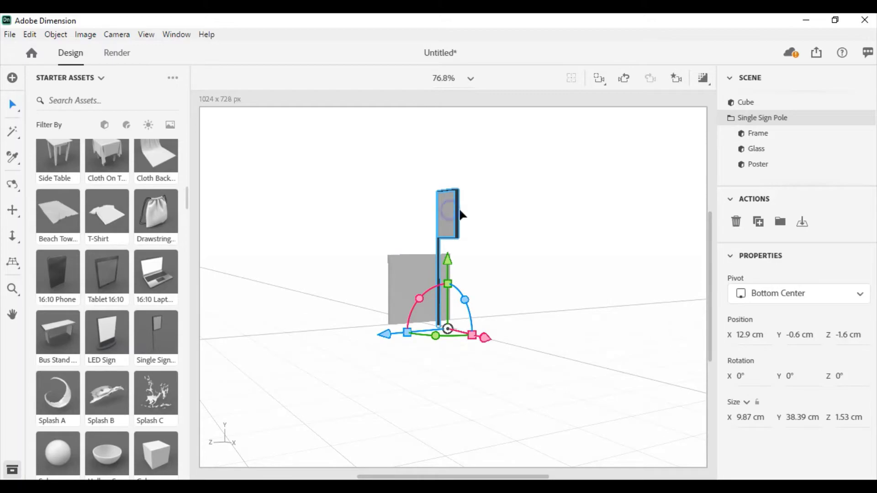
# Step: Move the sign pole right of the panel and make it shorter and narrower
pyautogui.moveTo(462, 215); pyautogui.dragTo(496, 215)
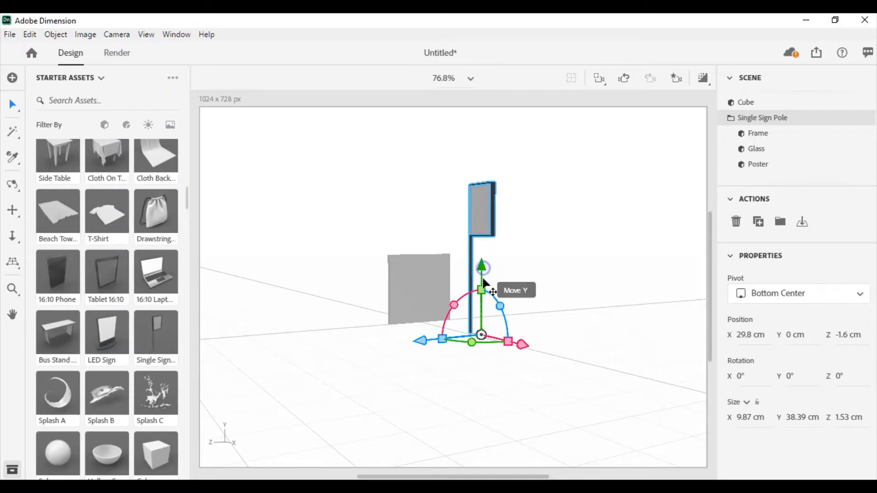
pyautogui.moveTo(483, 280); pyautogui.dragTo(481, 313)
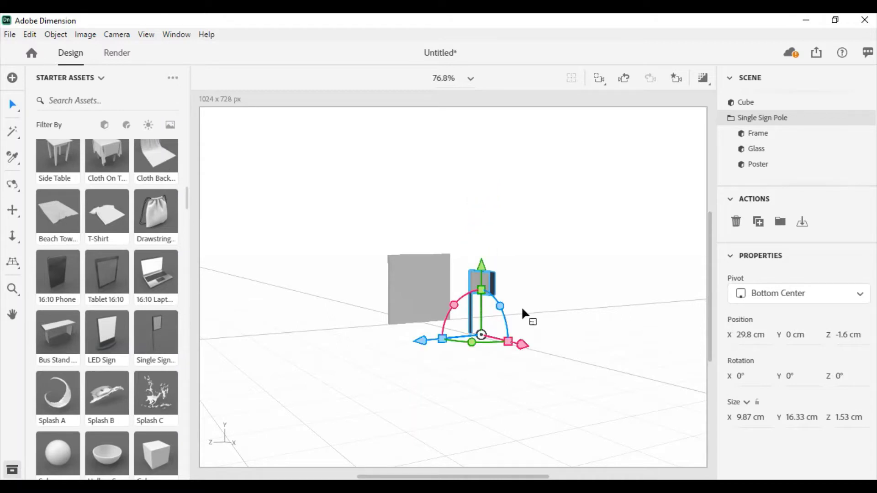
pyautogui.moveTo(508, 342); pyautogui.dragTo(499, 342)
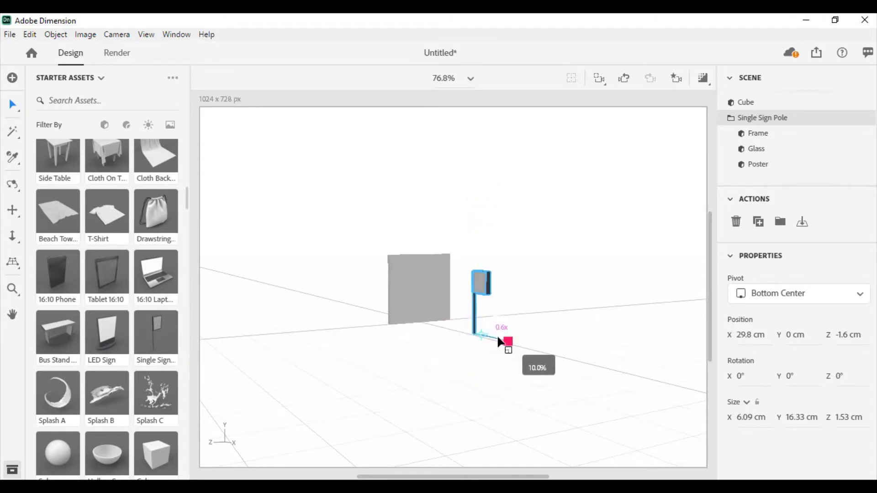
pyautogui.scroll(3, 460, 274)
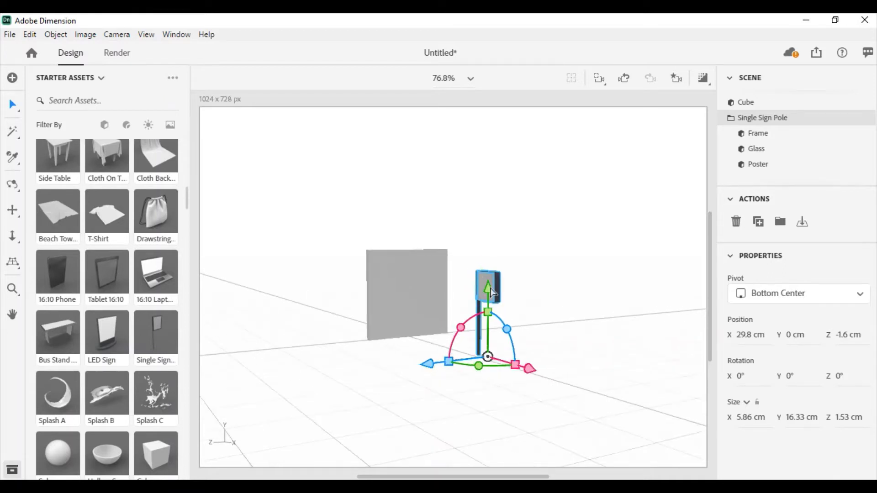
pyautogui.scroll(1, 461, 273)
# Step: Slide the sign pole beside the wall at X 2.8 cm, Z -16.5 cm
pyautogui.moveTo(474, 310); pyautogui.dragTo(463, 320)
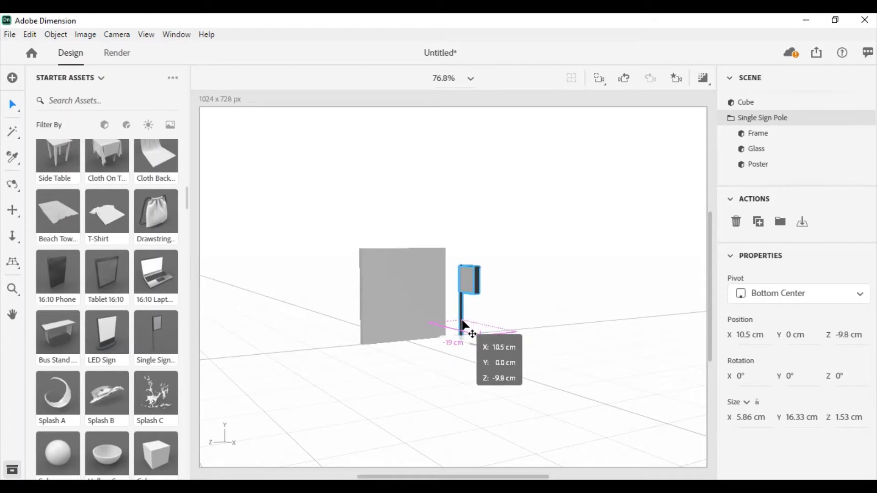
pyautogui.moveTo(463, 320); pyautogui.dragTo(462, 329)
pyautogui.moveTo(574, 376)
pyautogui.mouseDown(button='right')
pyautogui.moveTo(464, 344)
pyautogui.moveTo(327, 358)
pyautogui.moveTo(317, 386)
pyautogui.mouseUp(button='right')
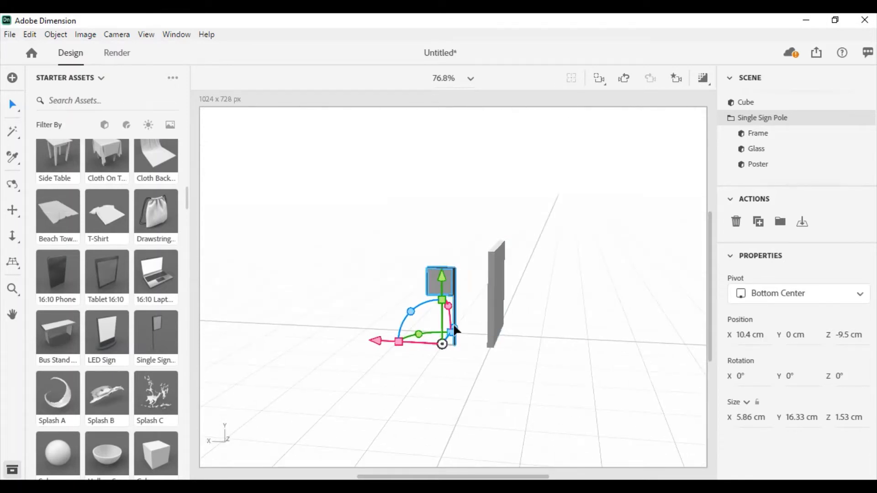
pyautogui.moveTo(443, 345)
pyautogui.mouseDown()
pyautogui.moveTo(454, 361)
pyautogui.moveTo(473, 356)
pyautogui.mouseUp()
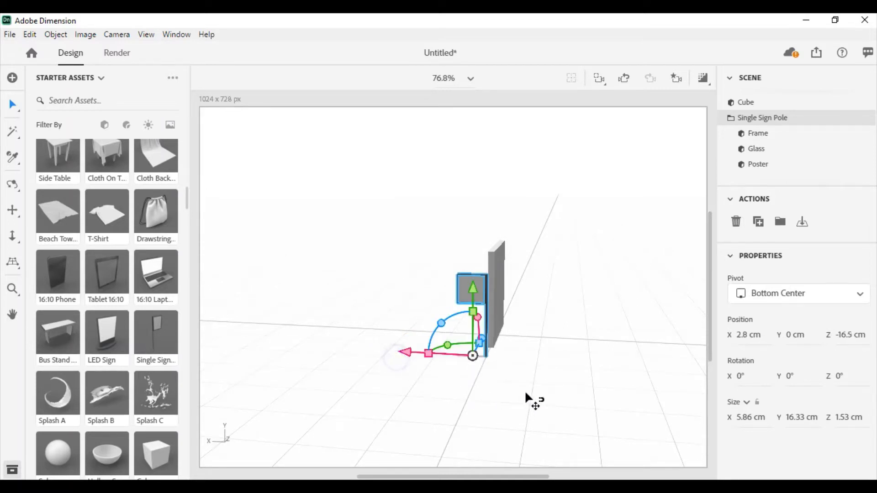
pyautogui.moveTo(525, 393)
pyautogui.mouseDown()
pyautogui.moveTo(608, 362)
pyautogui.moveTo(635, 335)
pyautogui.moveTo(450, 376)
pyautogui.mouseUp()
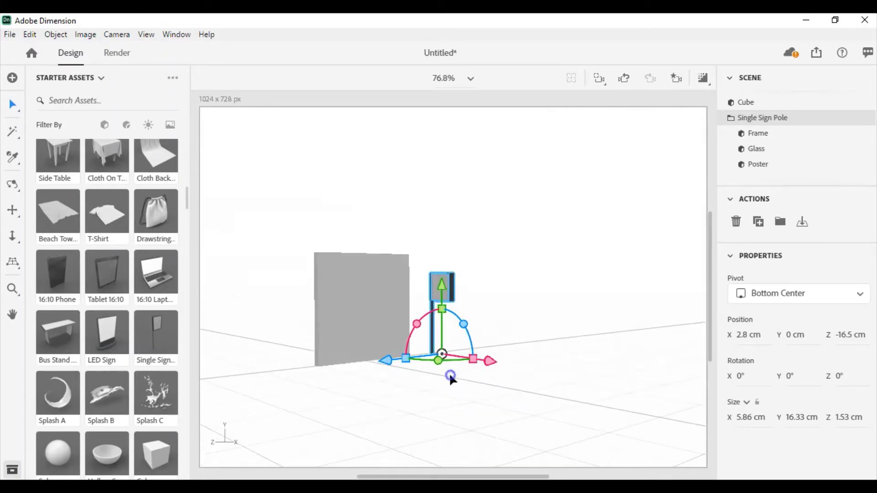
# Step: Move the sign pole in front of the wall to X 3.9 cm, Z -13.6 cm, undoing a test rotation
pyautogui.click(449, 375)
pyautogui.click(441, 359)
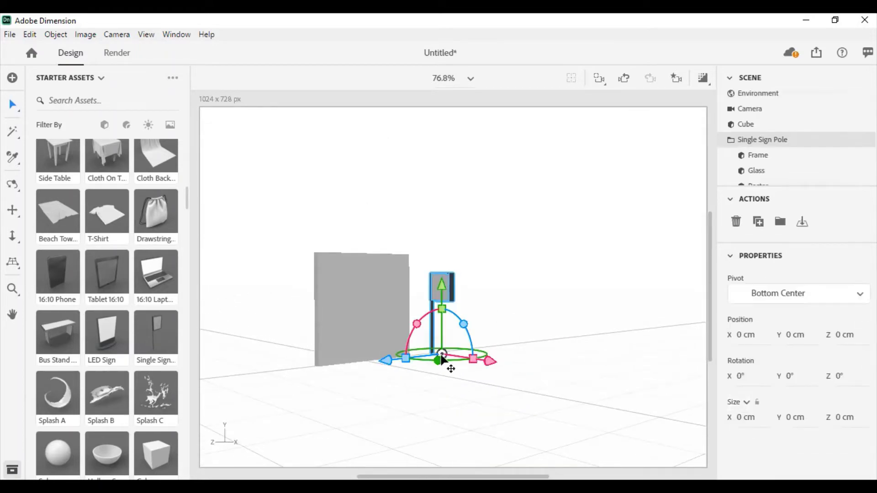
pyautogui.moveTo(441, 360); pyautogui.dragTo(432, 354)
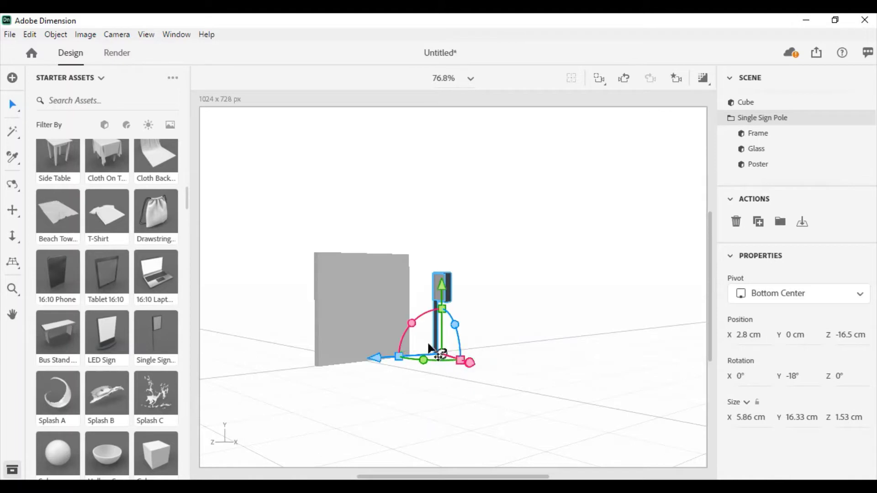
pyautogui.hotkey('ctrl', 'z')
pyautogui.hotkey('ctrl', 'z')
pyautogui.scroll(2, 432, 366)
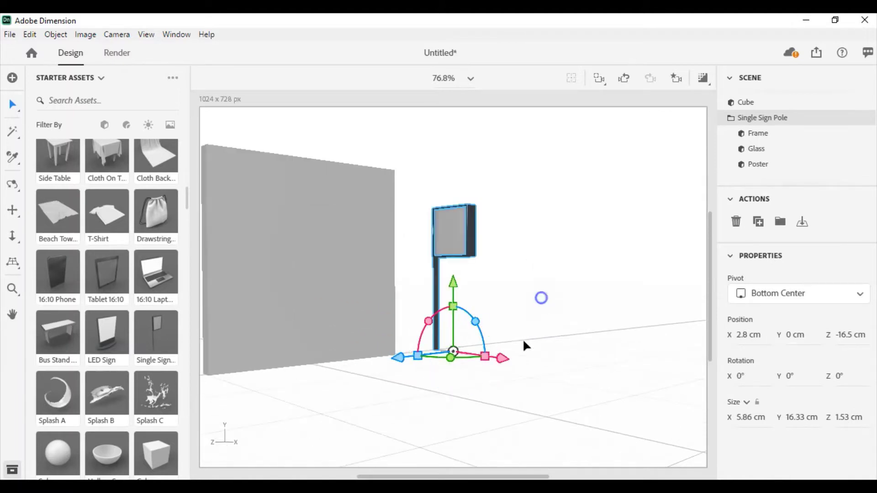
pyautogui.moveTo(525, 346)
pyautogui.mouseDown(button='right')
pyautogui.moveTo(467, 361)
pyautogui.moveTo(475, 324)
pyautogui.mouseUp(button='right')
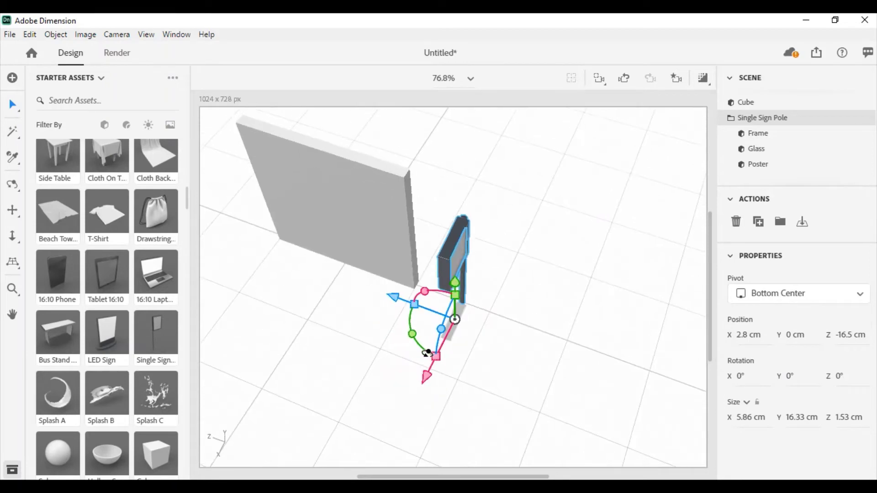
pyautogui.moveTo(455, 322)
pyautogui.mouseDown()
pyautogui.moveTo(434, 320)
pyautogui.moveTo(415, 334)
pyautogui.moveTo(435, 320)
pyautogui.mouseUp()
# Step: Stretch the sign pole along Y to about 19.9 cm tall
pyautogui.moveTo(332, 338); pyautogui.dragTo(479, 239, button='right')
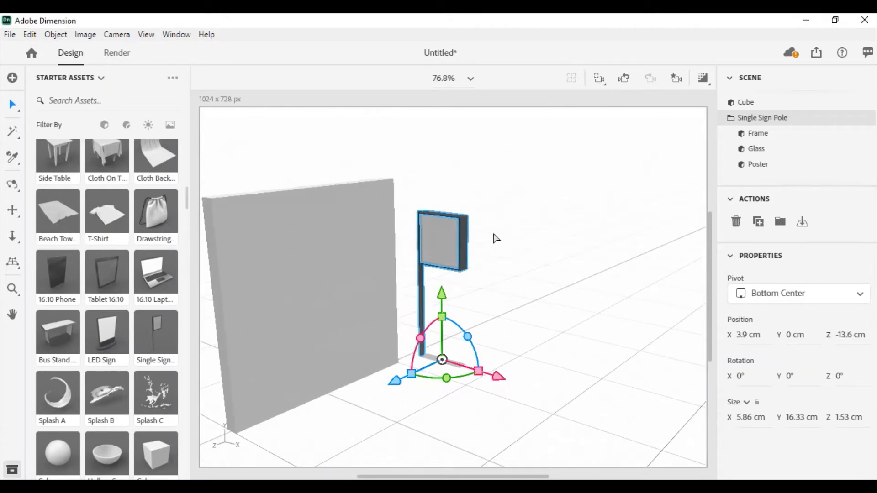
pyautogui.scroll(-2, 496, 238)
pyautogui.moveTo(451, 299); pyautogui.dragTo(451, 291)
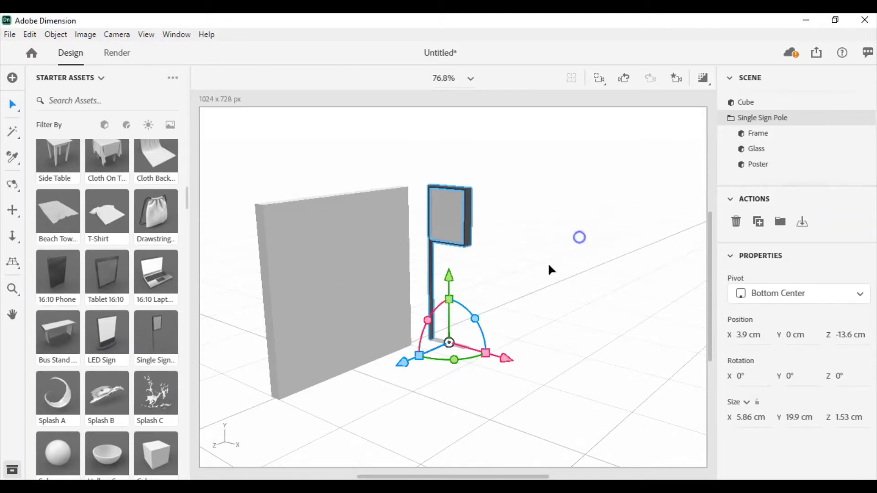
pyautogui.moveTo(579, 237)
pyautogui.mouseDown()
pyautogui.moveTo(485, 234)
pyautogui.moveTo(544, 215)
pyautogui.moveTo(566, 235)
pyautogui.mouseUp()
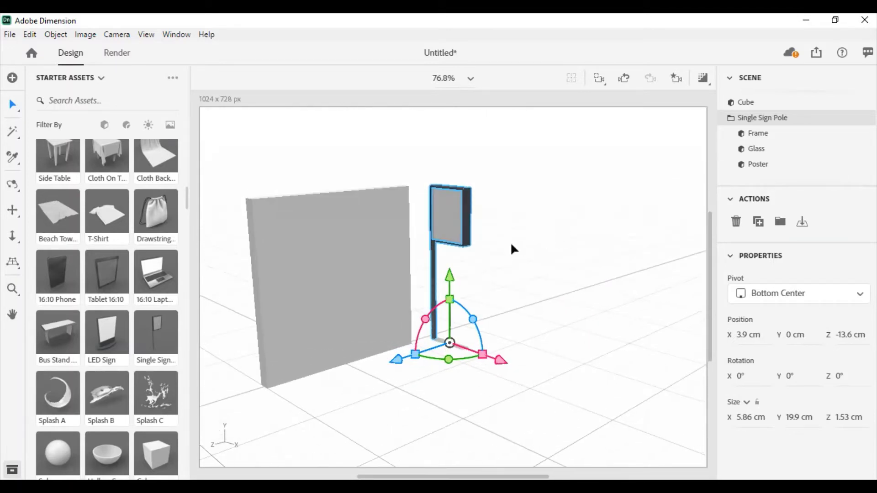
pyautogui.moveTo(513, 248); pyautogui.dragTo(311, 260)
# Step: Scroll Starter Assets down to the Images section to find City Backdrop
pyautogui.scroll(1, 309, 195)
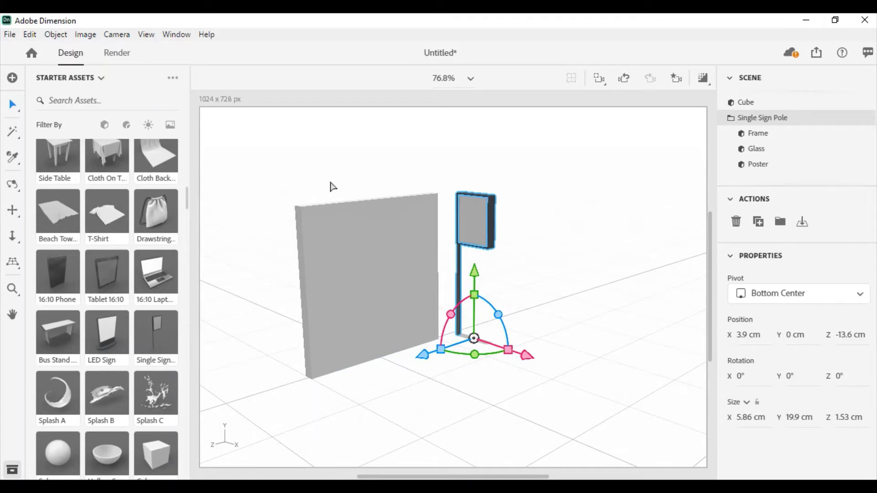
pyautogui.scroll(-1, 332, 186)
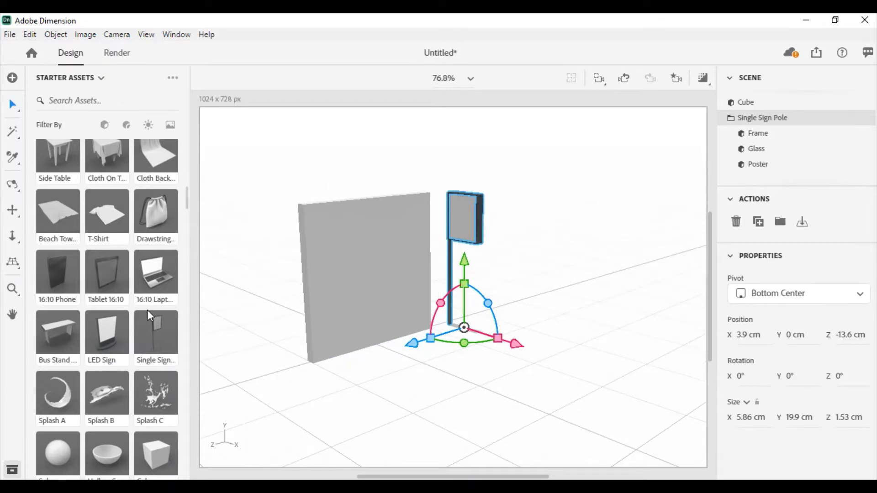
pyautogui.scroll(2, 108, 285)
pyautogui.scroll(5, 117, 268)
pyautogui.scroll(1, 117, 268)
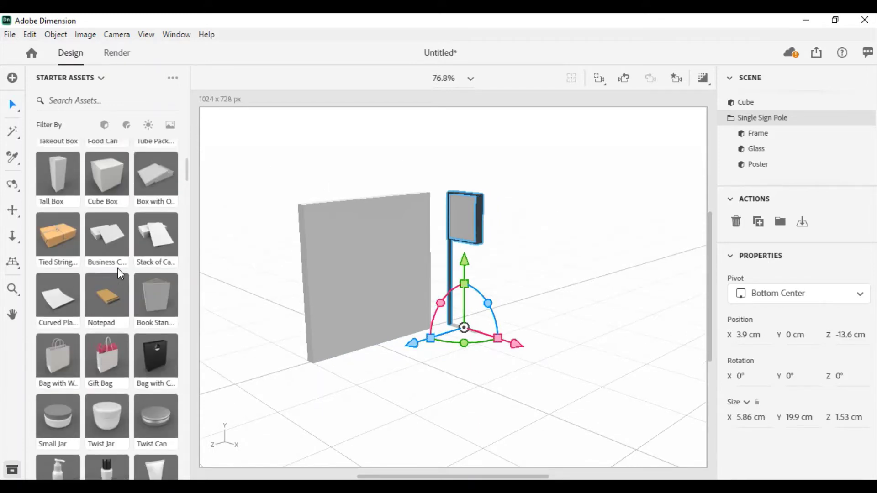
pyautogui.scroll(3, 118, 269)
pyautogui.scroll(-5, 118, 270)
pyautogui.scroll(-5, 118, 270)
pyautogui.scroll(-5, 118, 270)
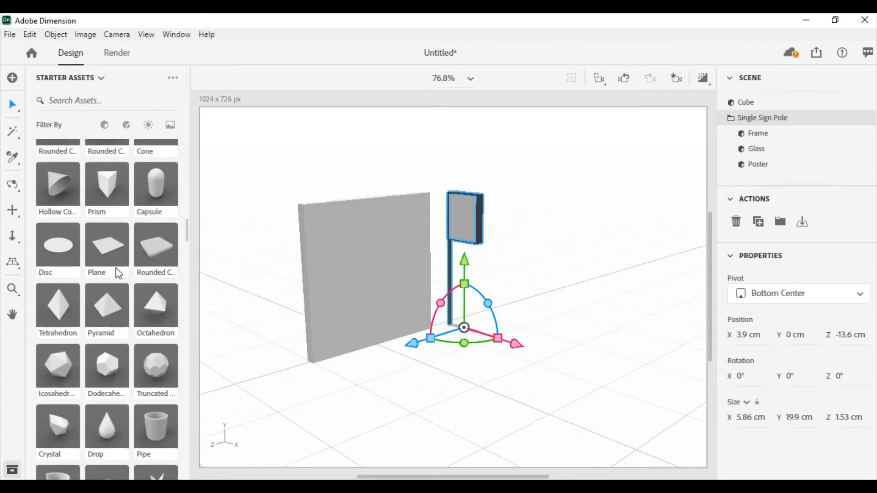
pyautogui.scroll(-5, 118, 269)
pyautogui.scroll(-5, 116, 267)
pyautogui.scroll(-5, 116, 267)
pyautogui.scroll(-5, 116, 267)
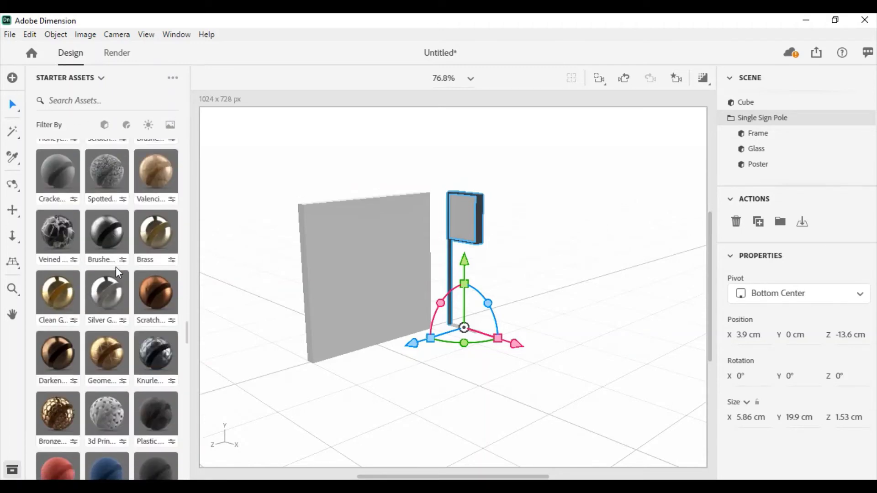
pyautogui.scroll(-2, 116, 266)
pyautogui.scroll(-3, 116, 267)
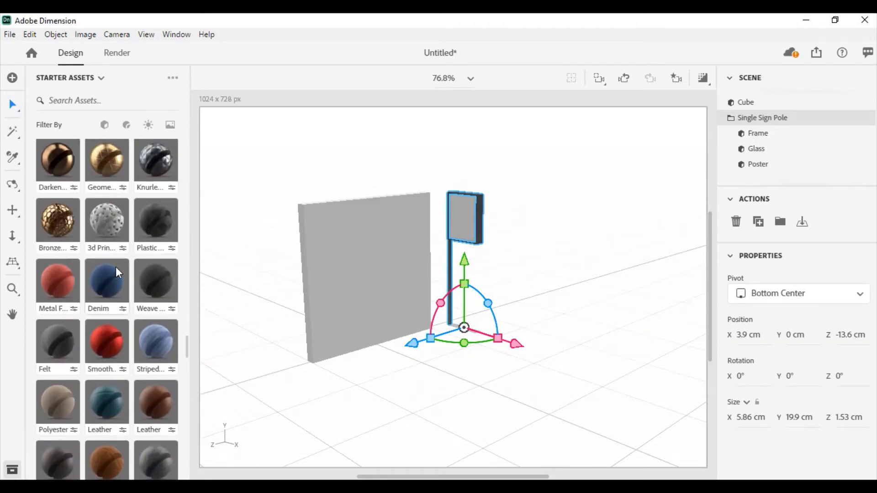
pyautogui.scroll(6, 116, 267)
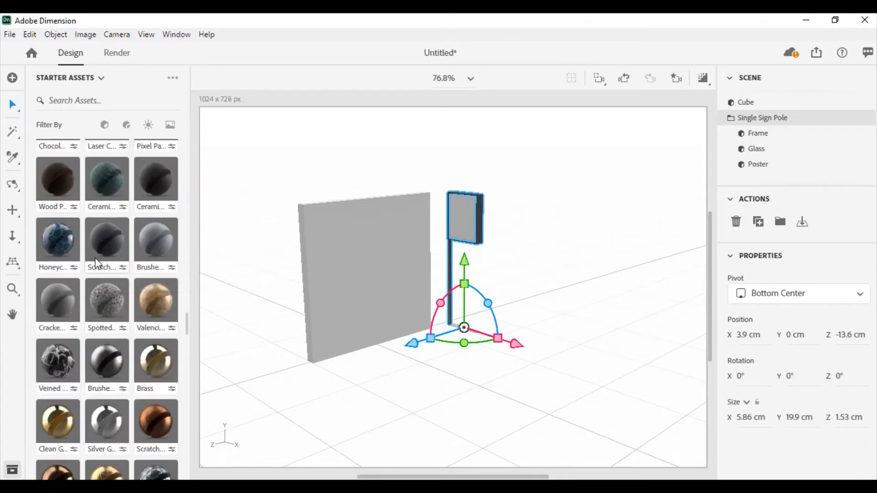
pyautogui.scroll(-5, 98, 267)
pyautogui.scroll(-5, 97, 267)
pyautogui.scroll(-5, 99, 269)
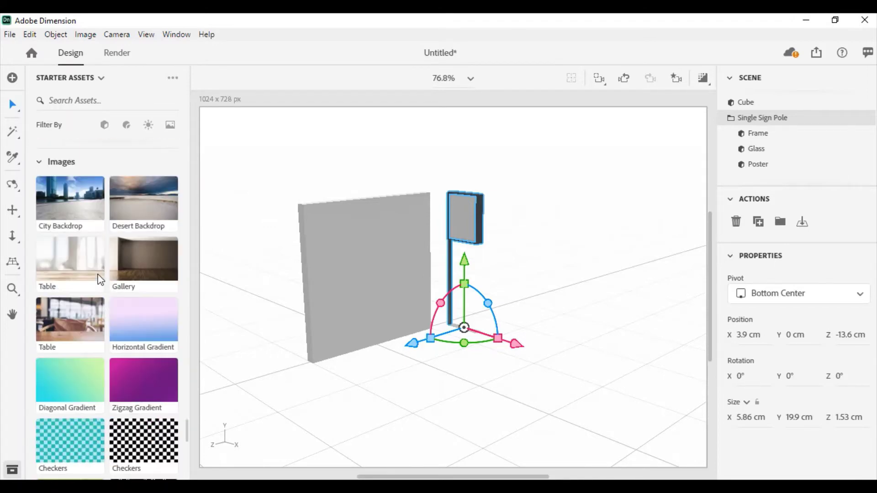
pyautogui.scroll(3, 101, 277)
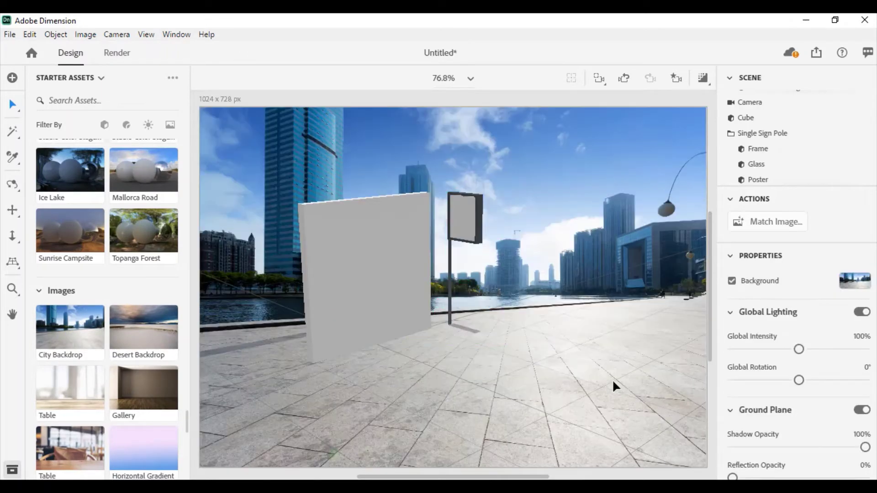
# Step: Match Image with Resize Canvas (1024 x 682 px), Outdoor Sunlight and Match Camera Perspective enabled
pyautogui.click(333, 347)
pyautogui.click(760, 227)
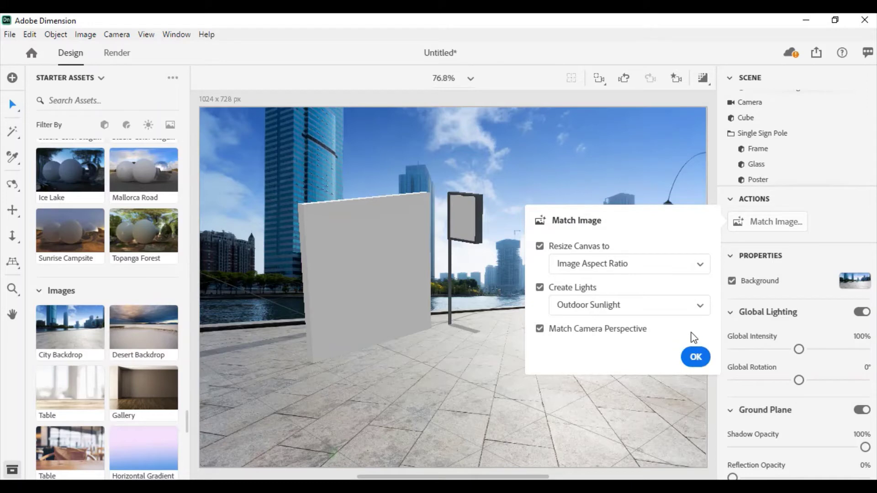
pyautogui.click(696, 357)
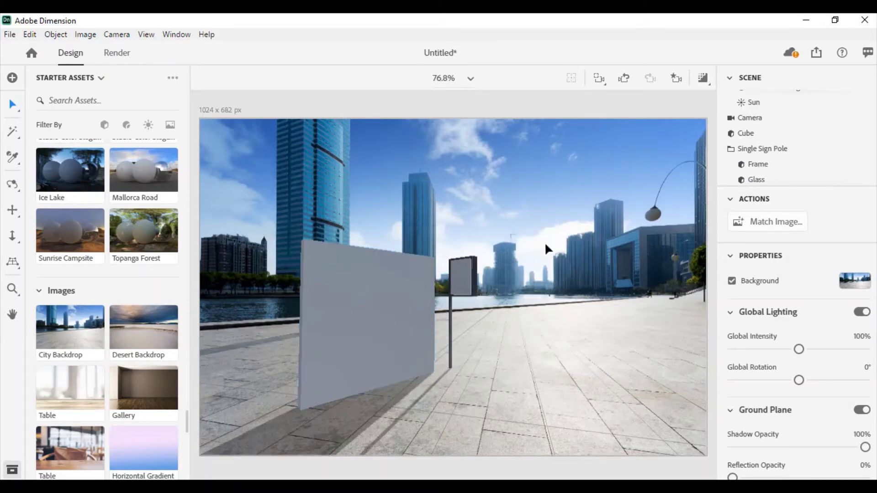
# Step: Move the wall and sign pole together to X 6.6 cm, Z -9 cm on the street
pyautogui.click(407, 296)
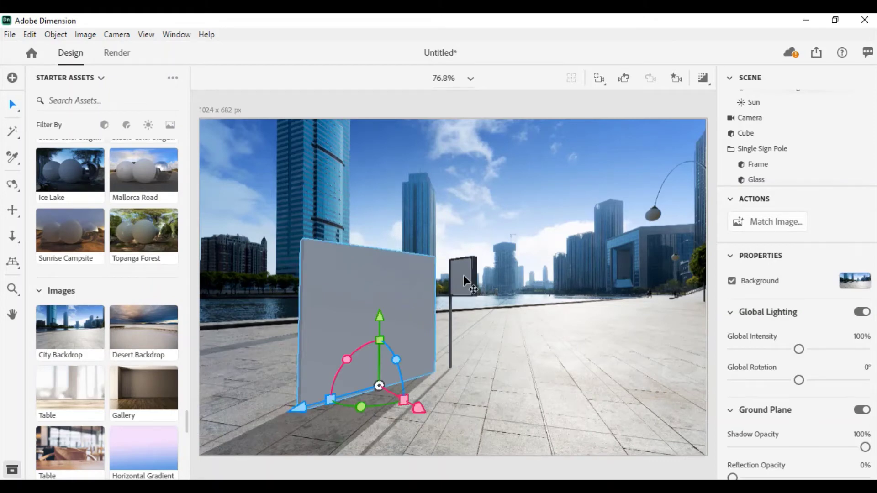
pyautogui.keyDown('shift'); pyautogui.click(475, 279); pyautogui.keyUp('shift')
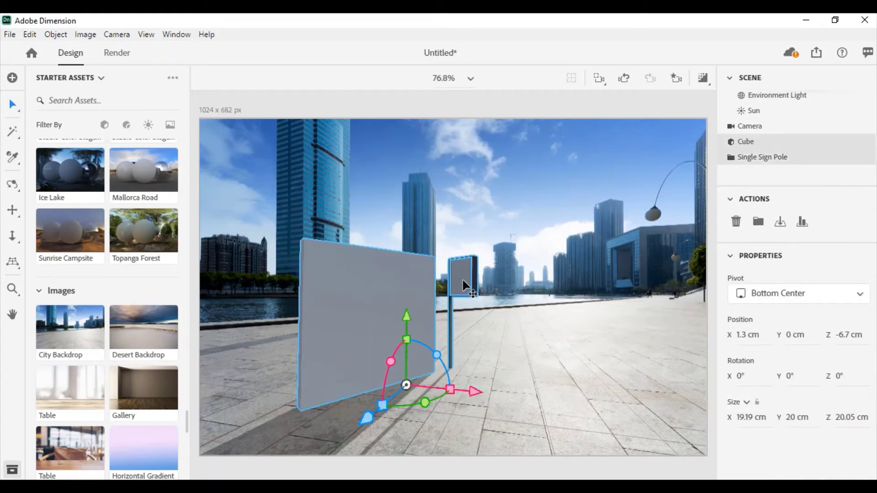
pyautogui.moveTo(462, 281)
pyautogui.mouseDown()
pyautogui.moveTo(487, 272)
pyautogui.moveTo(468, 284)
pyautogui.mouseUp()
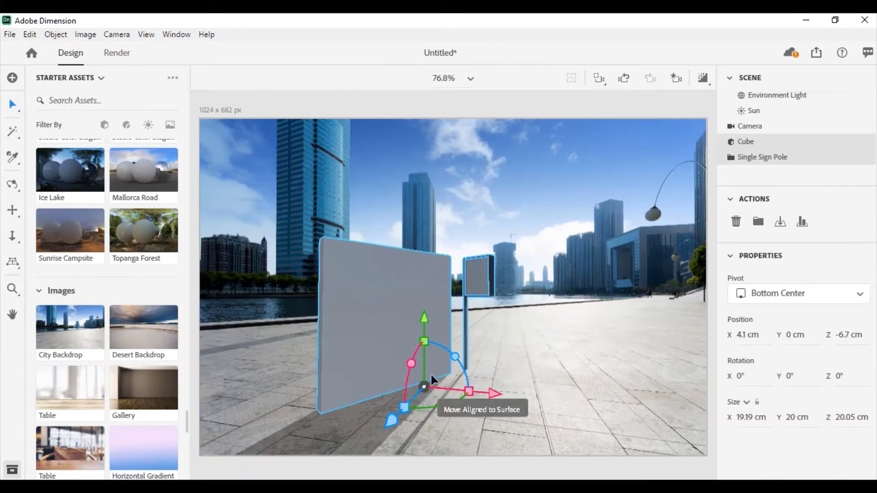
pyautogui.moveTo(424, 388)
pyautogui.mouseDown()
pyautogui.moveTo(443, 373)
pyautogui.moveTo(462, 395)
pyautogui.moveTo(445, 385)
pyautogui.mouseUp()
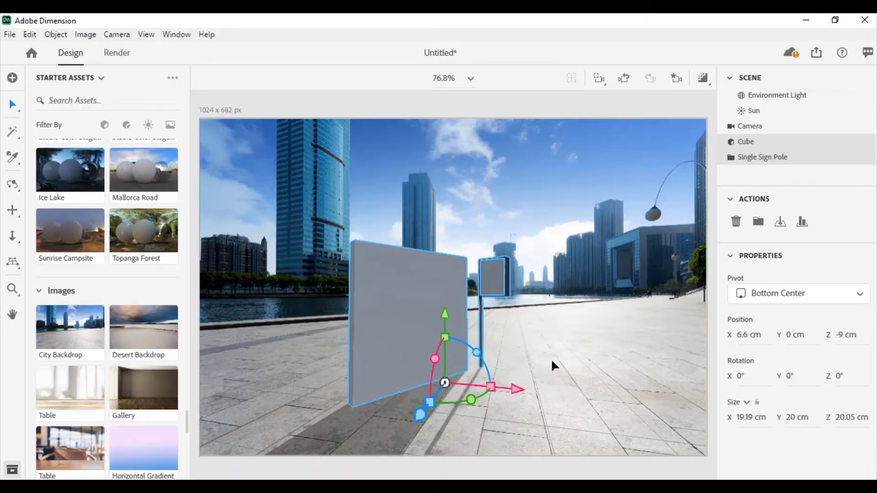
pyautogui.click(573, 343)
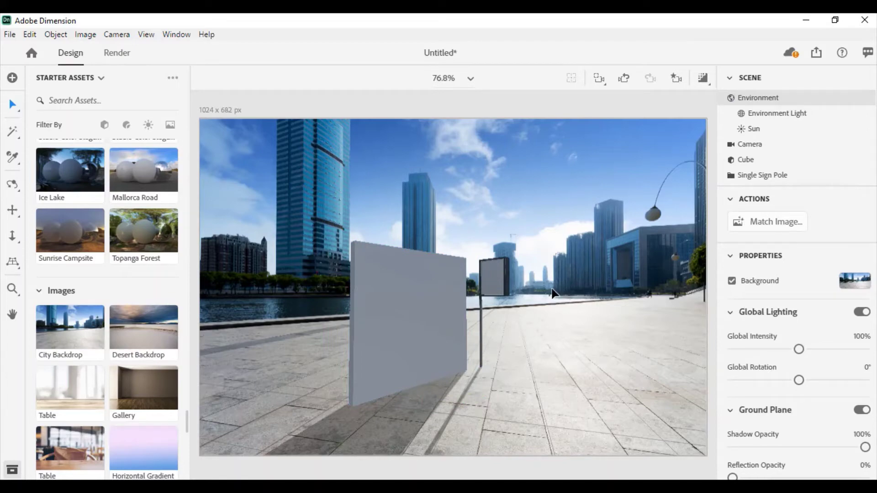
# Step: Minimise the Bandicam recorder and show the Windows desktop
pyautogui.hotkey('alt', 'Tab')
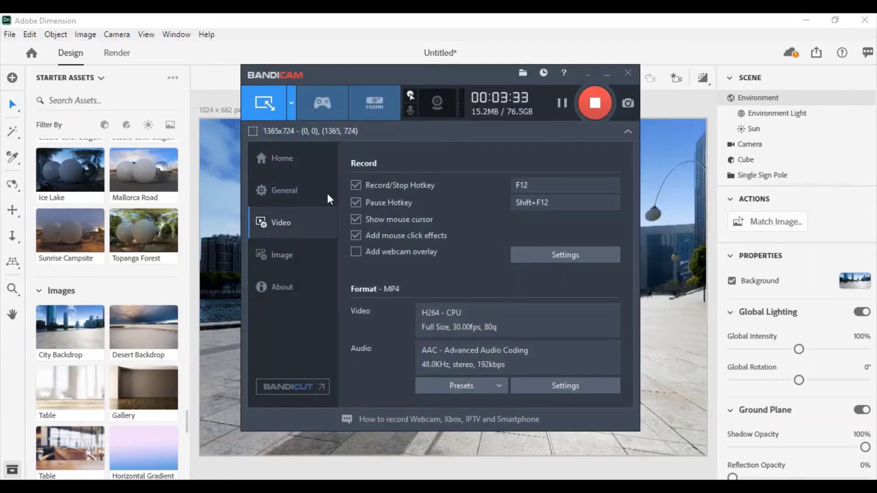
pyautogui.click(588, 73)
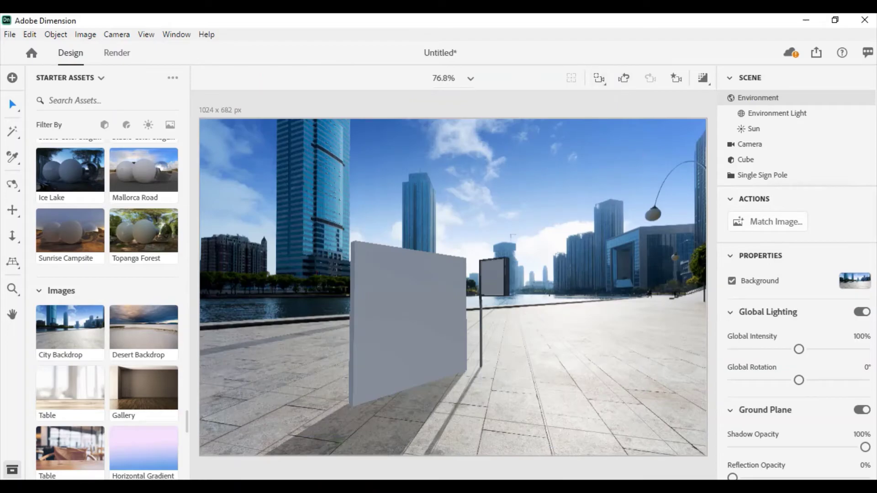
pyautogui.press('super+d')
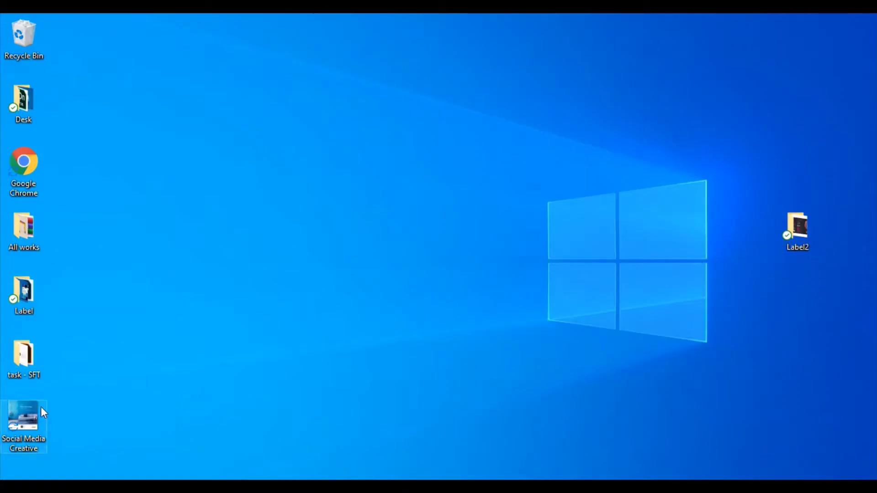
# Step: Drop the Social Media Creative image onto the cube panel and enlarge the decal to about 20%
pyautogui.moveTo(40, 408)
pyautogui.mouseDown()
pyautogui.moveTo(349, 336)
pyautogui.moveTo(400, 311)
pyautogui.mouseUp()
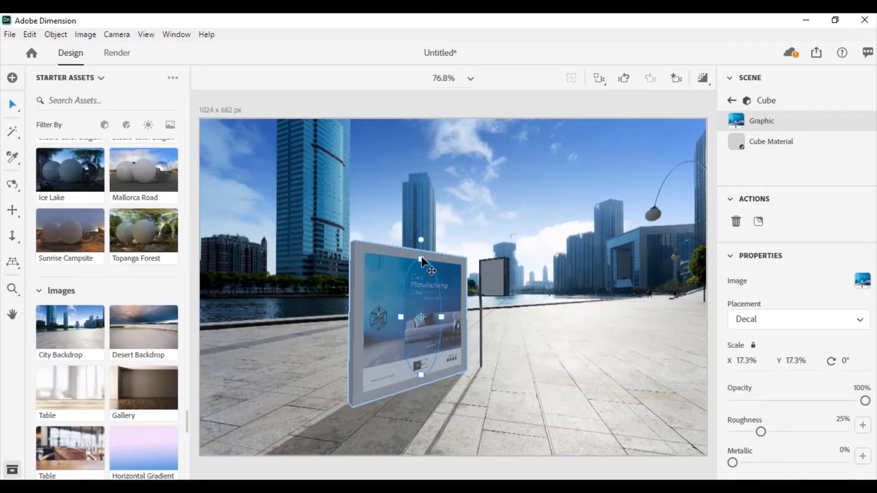
pyautogui.moveTo(421, 260); pyautogui.dragTo(424, 250)
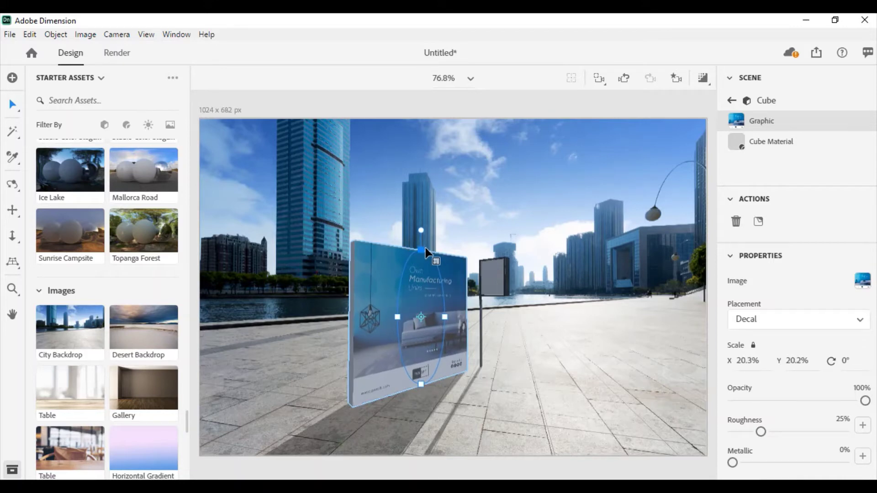
pyautogui.click(521, 237)
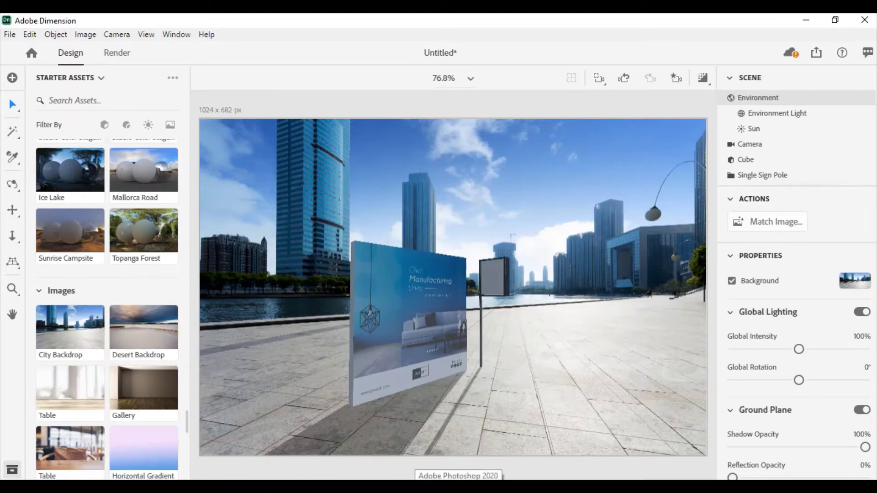
pyautogui.click(458, 487)
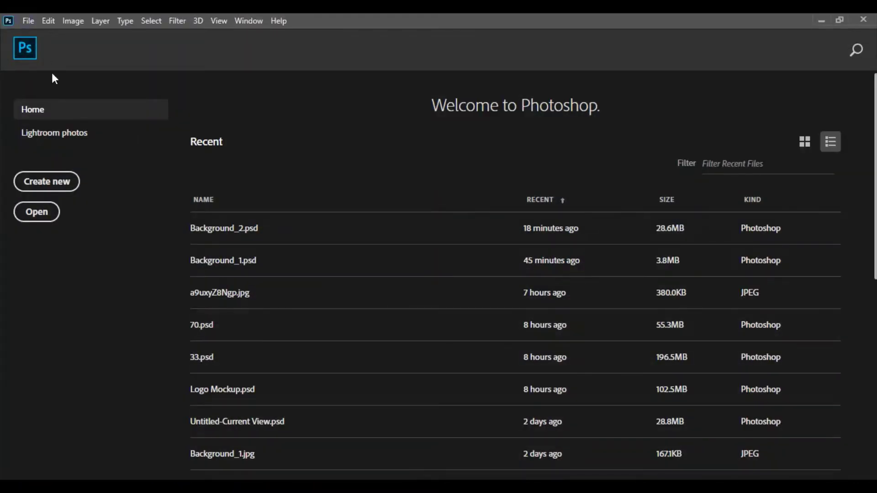
# Step: Bring the Social Media Creative PNG into a new Photoshop document
pyautogui.click(28, 20)
pyautogui.click(65, 43)
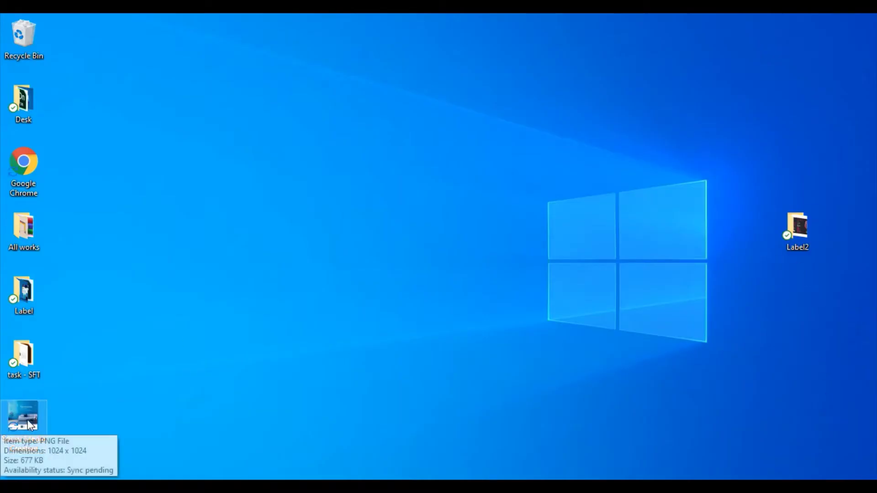
pyautogui.moveTo(24, 423); pyautogui.dragTo(331, 232)
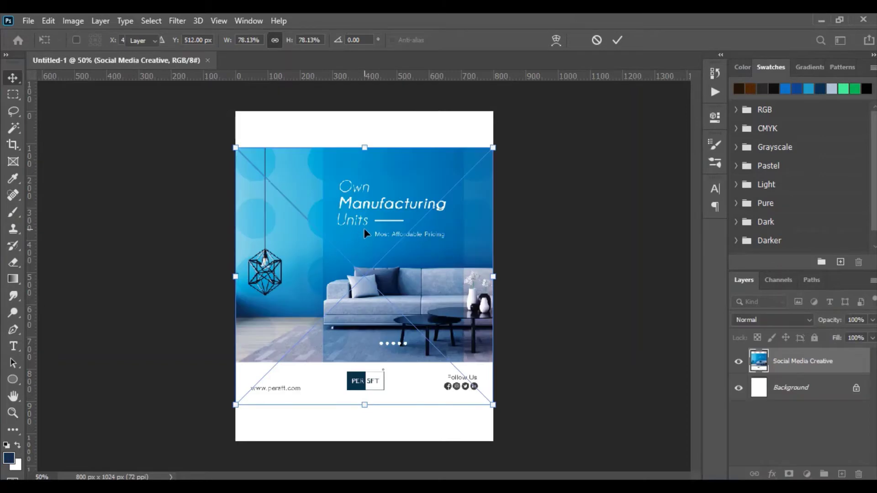
pyautogui.press('Return')
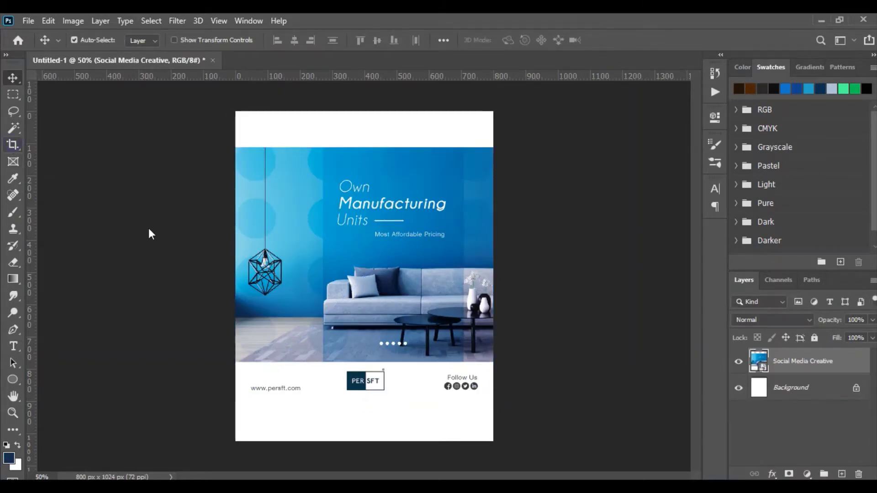
# Step: Copy the PER SFT logo onto its own Layer 1 and hide the creative layer
pyautogui.press('c')
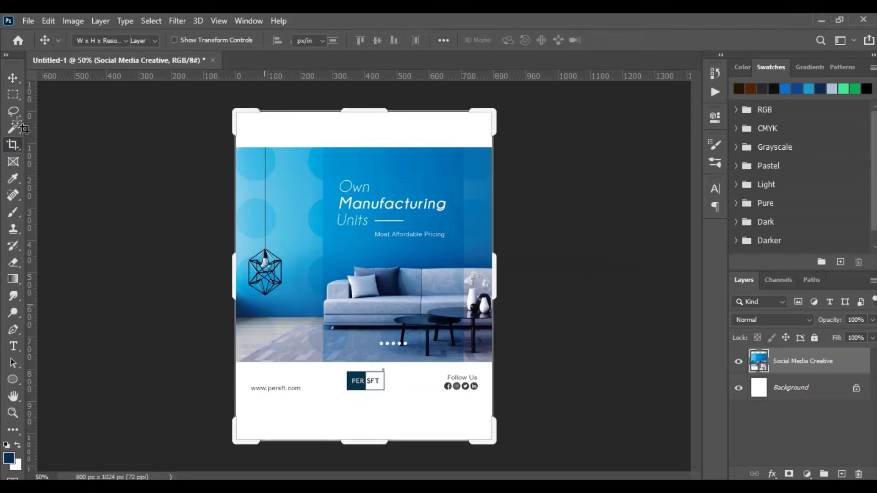
pyautogui.click(13, 95)
pyautogui.moveTo(332, 405); pyautogui.dragTo(395, 365)
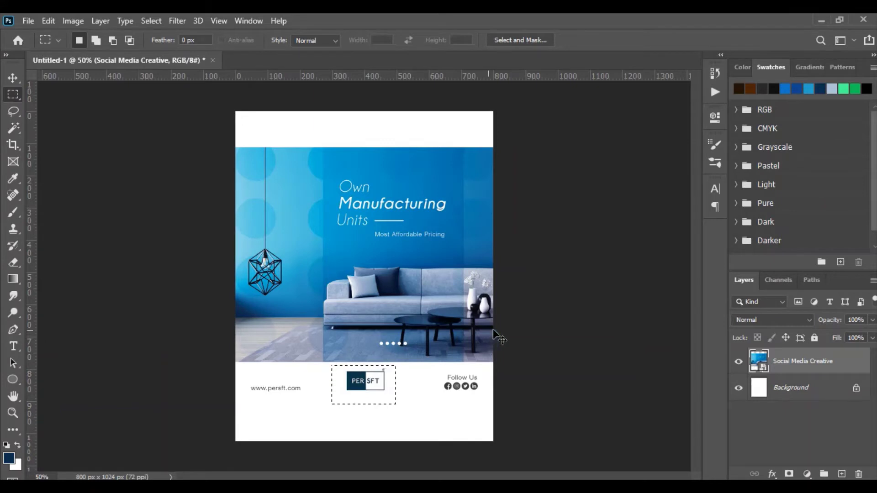
pyautogui.hotkey('ctrl', 'j')
pyautogui.click(739, 388)
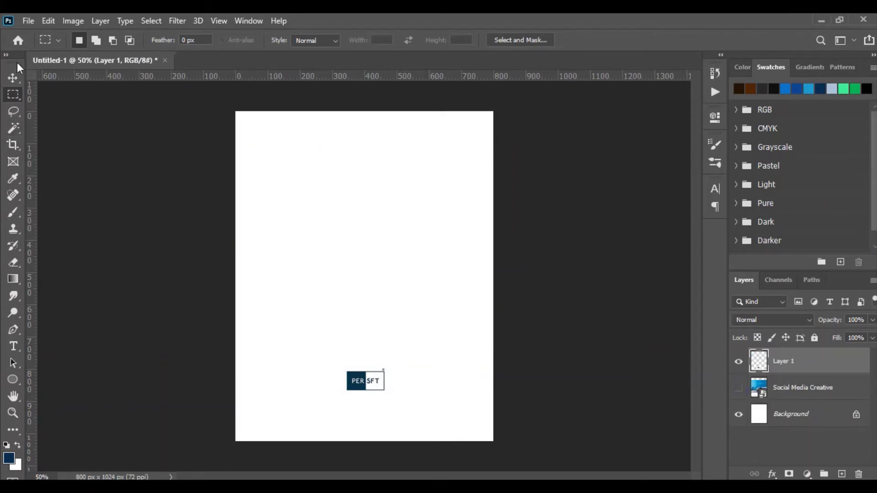
# Step: Scale the logo up about four times and move it toward the page centre
pyautogui.click(17, 81)
pyautogui.hotkey('ctrl', 't')
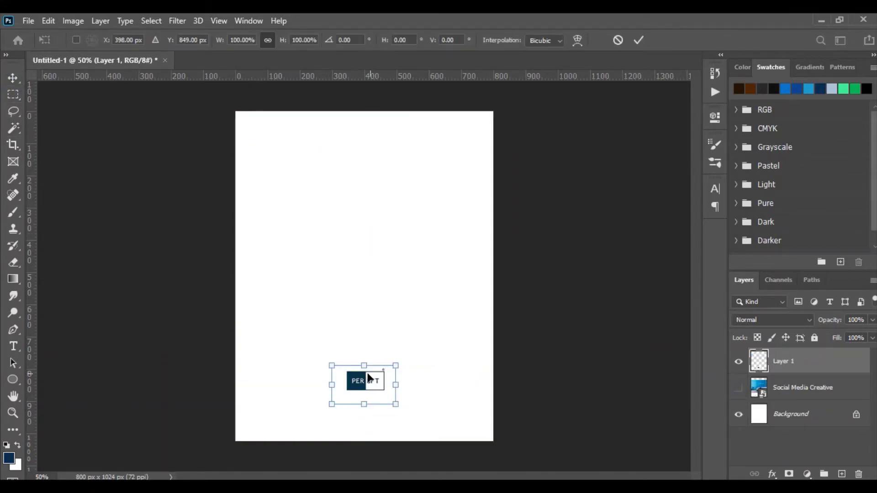
pyautogui.moveTo(366, 365); pyautogui.dragTo(374, 270)
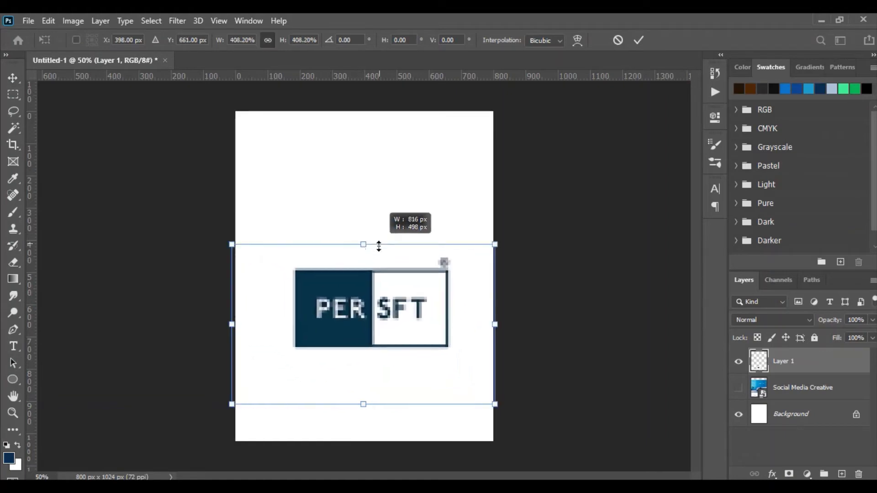
pyautogui.press('Return')
pyautogui.moveTo(351, 316); pyautogui.dragTo(341, 279)
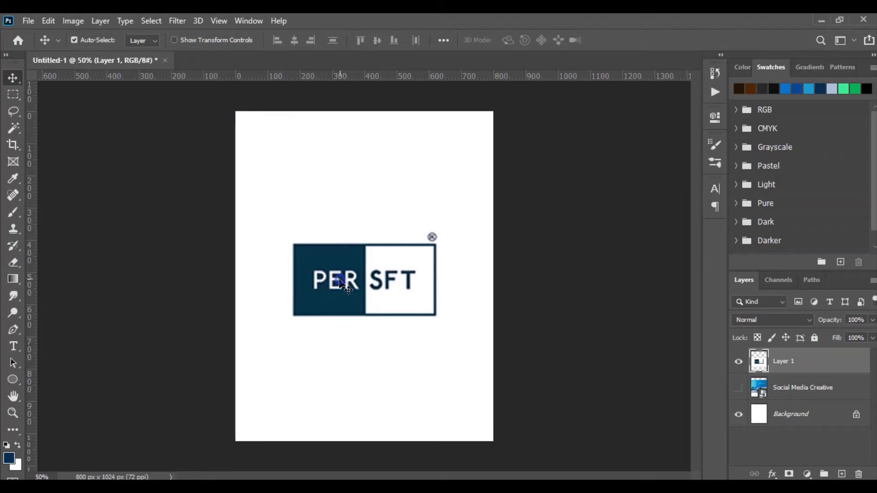
pyautogui.click(653, 206)
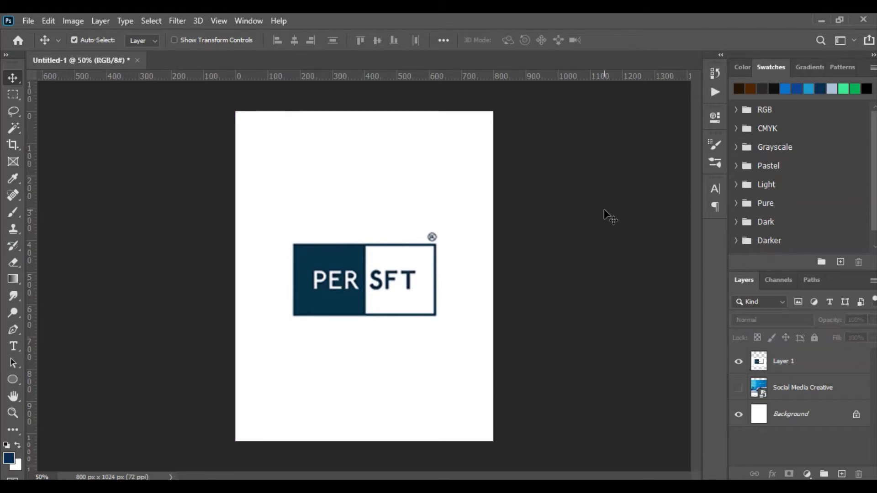
# Step: Save the logo image to the Desktop as JPEG file banner1
pyautogui.hotkey('ctrl', 's')
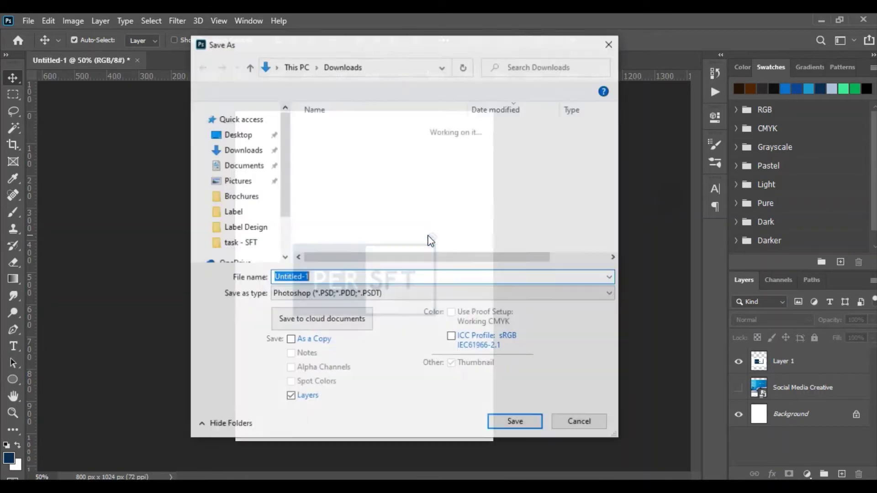
pyautogui.click(236, 144)
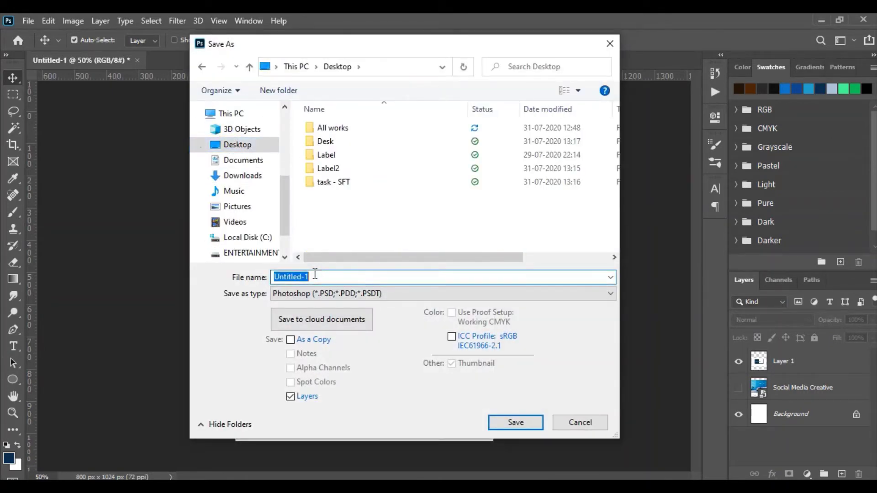
pyautogui.write('banner1')
pyautogui.press('Tab')
pyautogui.press('j')
pyautogui.hotkey('shift', 'Tab')
pyautogui.press('Return')
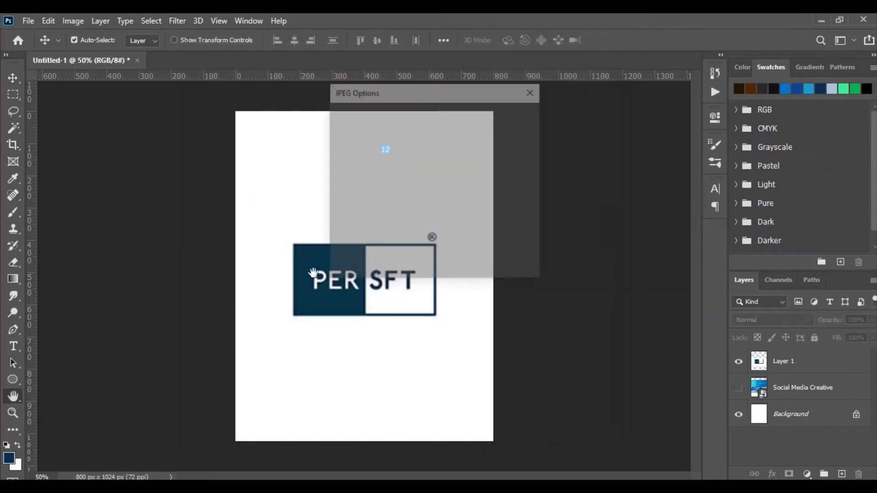
pyautogui.click(498, 120)
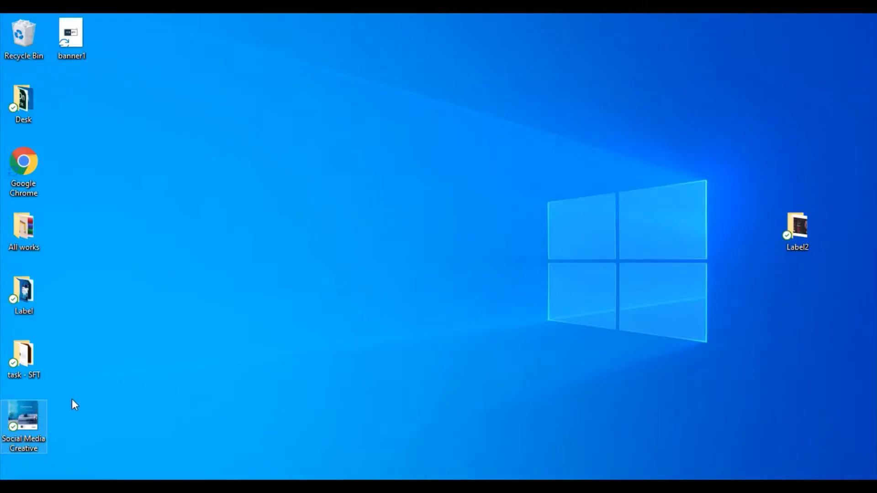
# Step: Drop banner1 onto the sign pole's glass panel as a decal at about 50%
pyautogui.moveTo(73, 32)
pyautogui.mouseDown()
pyautogui.moveTo(145, 130)
pyautogui.moveTo(223, 180)
pyautogui.moveTo(494, 269)
pyautogui.mouseUp()
pyautogui.hotkey('alt', 'Tab')
pyautogui.hotkey('alt', 'Tab')
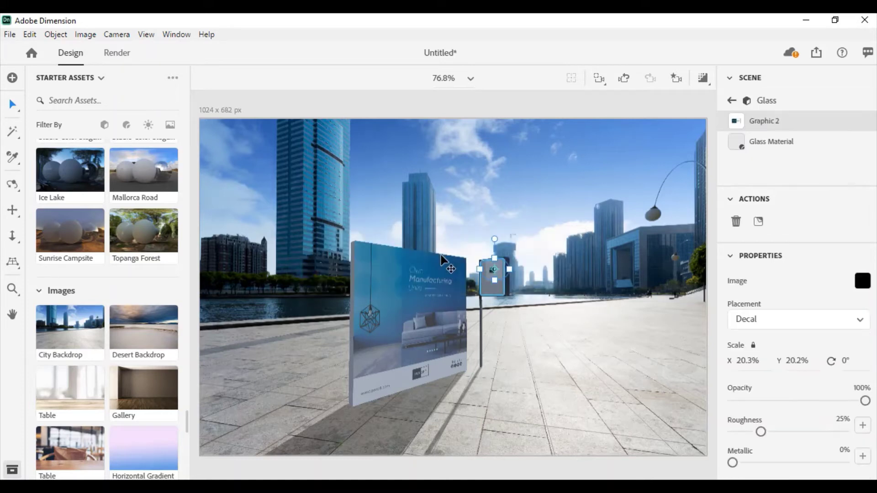
pyautogui.scroll(2, 498, 273)
# Step: Bookmark the current street-scene camera view under the name 'main view'
pyautogui.scroll(3, 498, 273)
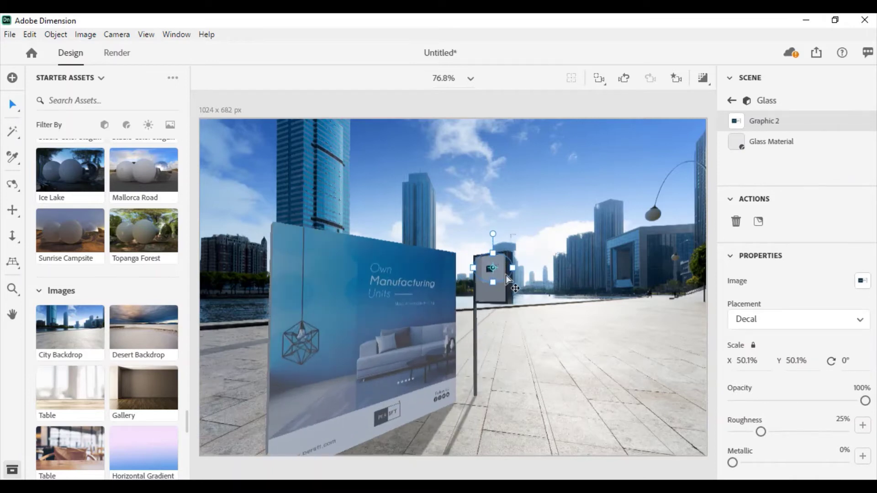
pyautogui.scroll(-2, 507, 277)
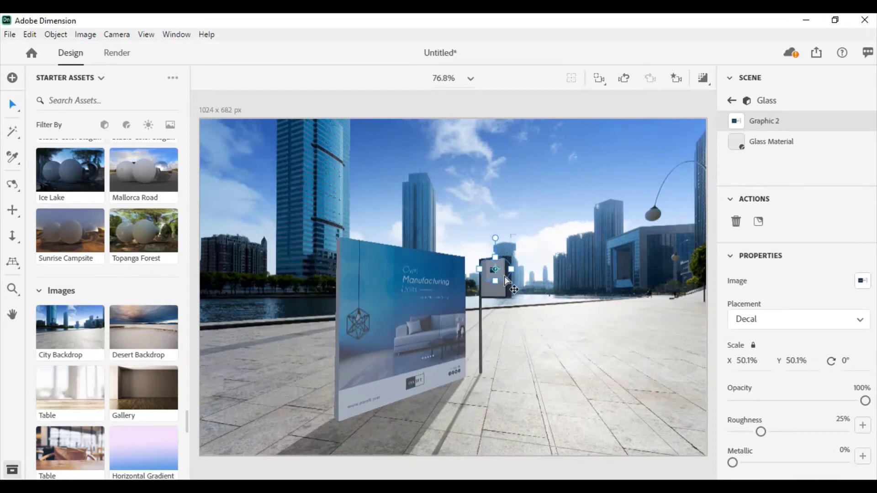
pyautogui.click(678, 81)
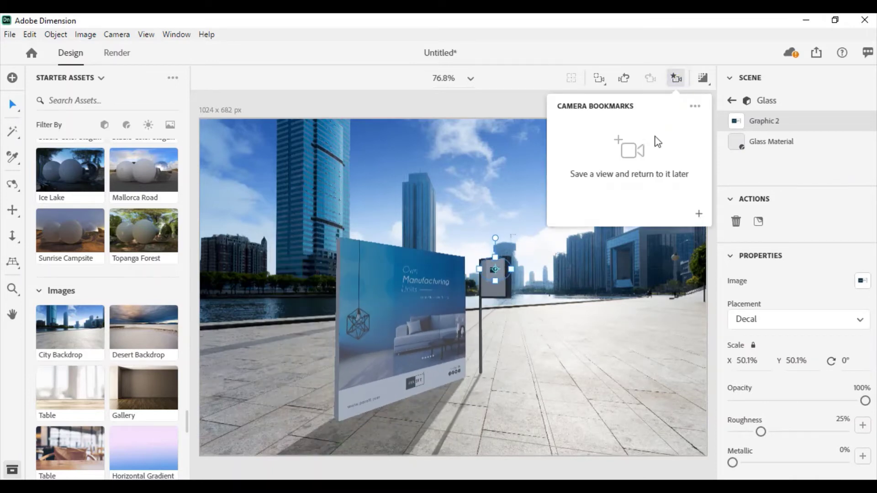
pyautogui.click(699, 215)
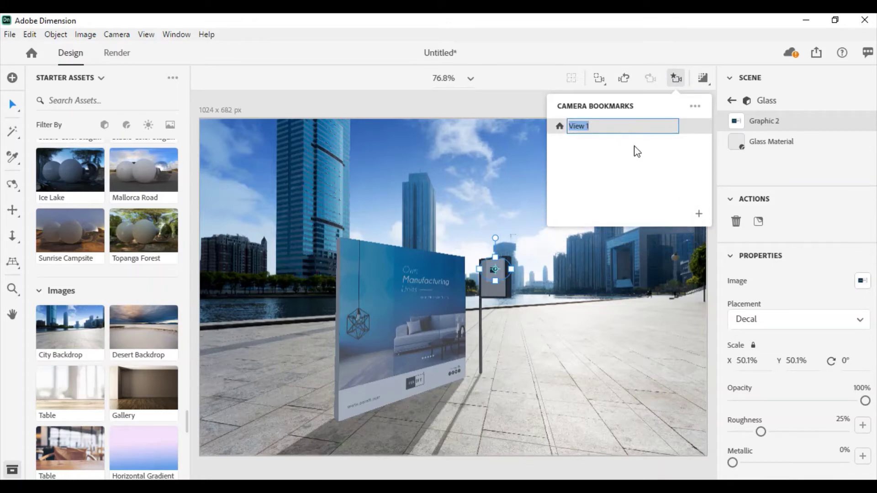
pyautogui.write('main v')
pyautogui.press('Return')
pyautogui.click(535, 282)
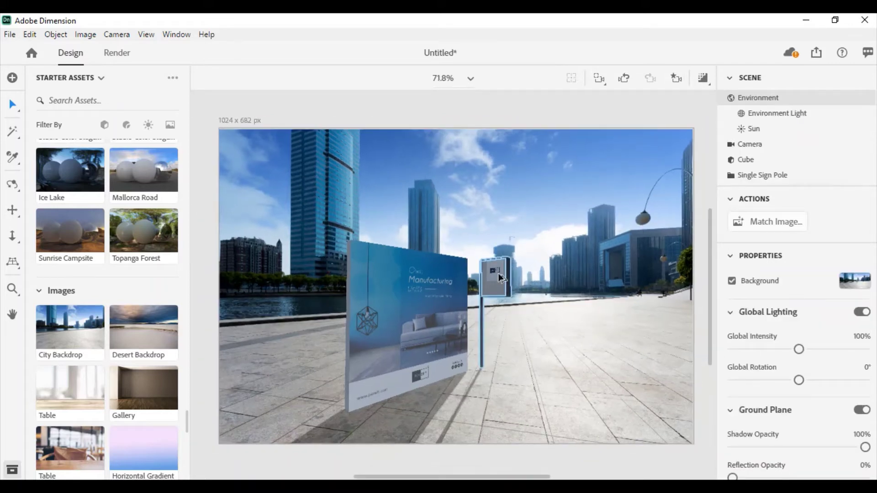
# Step: Scale the sign's logo decal up to fill the poster, about 99.6% x 95.6%
pyautogui.scroll(2, 499, 275)
pyautogui.scroll(2, 499, 273)
pyautogui.scroll(3, 499, 271)
pyautogui.scroll(2, 477, 260)
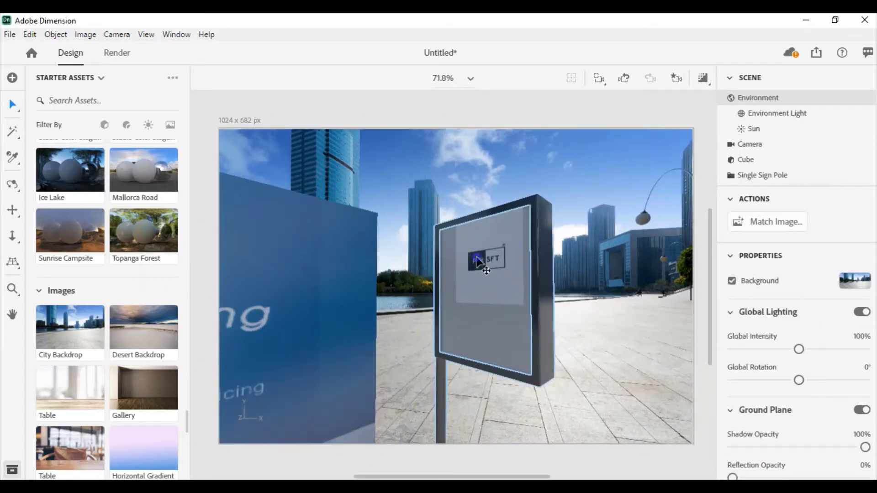
pyautogui.scroll(1, 484, 262)
pyautogui.click(486, 259)
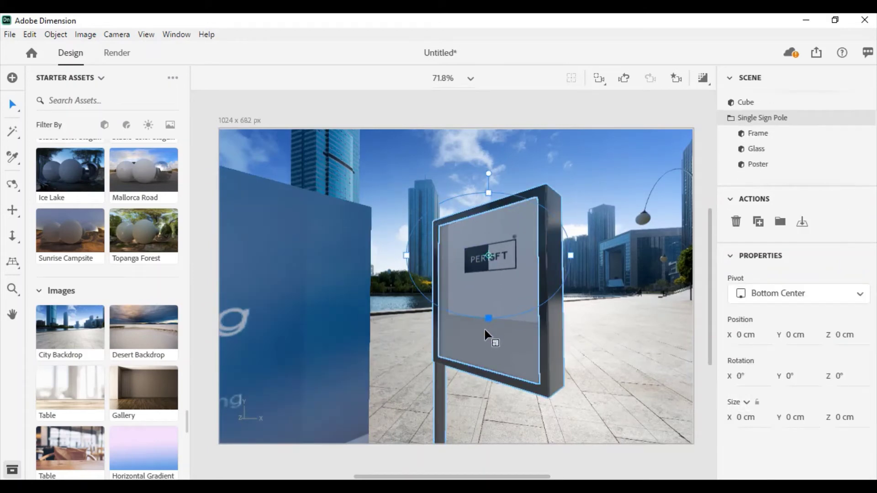
pyautogui.moveTo(488, 310); pyautogui.dragTo(479, 356)
pyautogui.moveTo(484, 312); pyautogui.dragTo(480, 336)
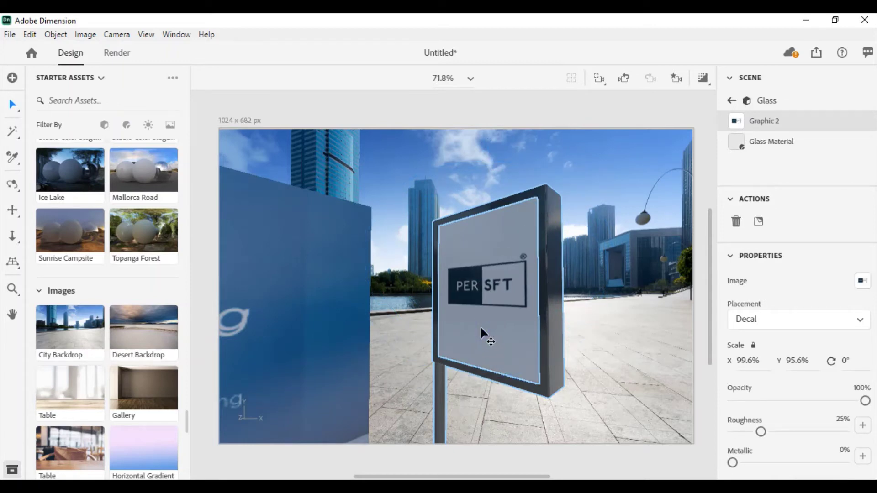
# Step: Return the camera to the 'main view' bookmark and deselect everything
pyautogui.click(676, 79)
pyautogui.click(597, 128)
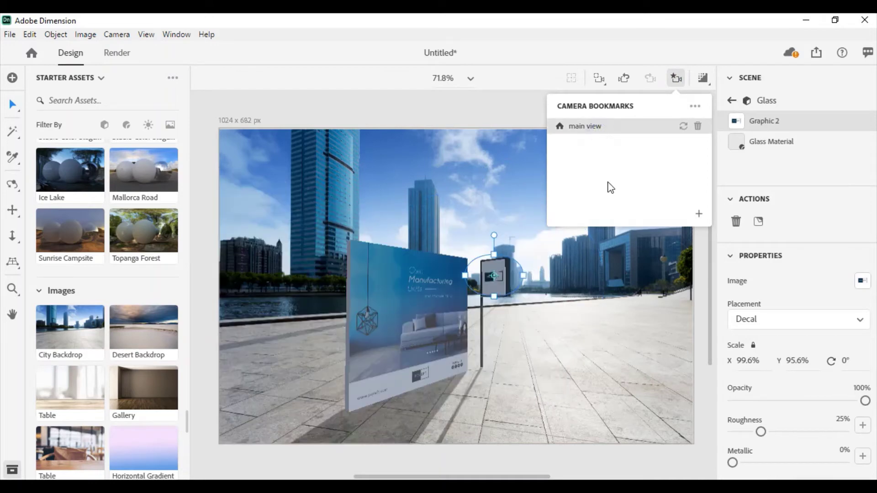
pyautogui.click(594, 261)
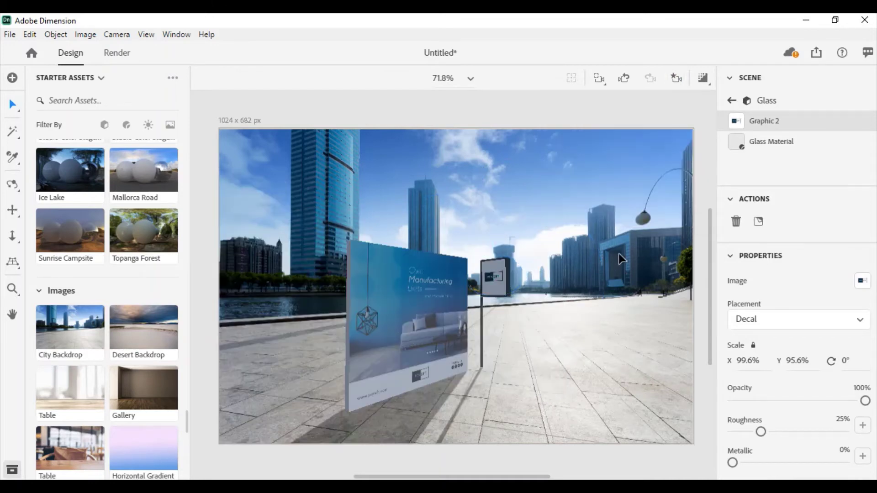
pyautogui.click(535, 111)
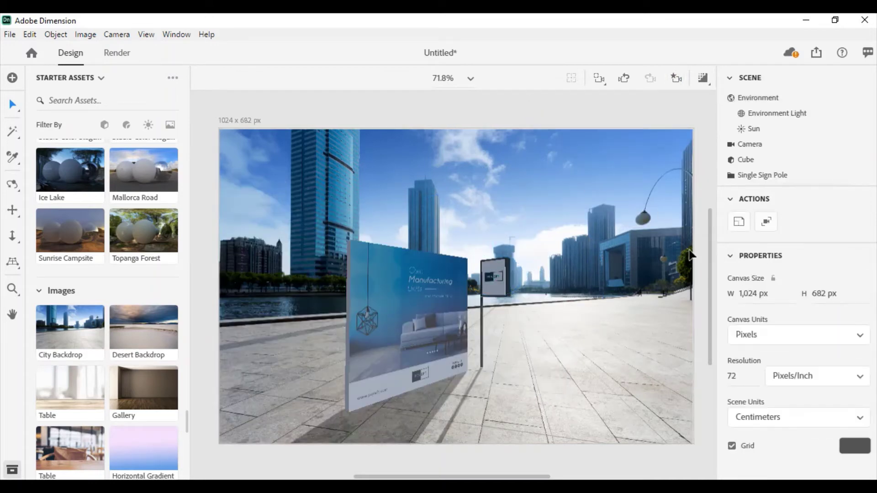
# Step: Enter the billboard's graphic and preview its Manufacturing Units poster image
pyautogui.click(704, 80)
pyautogui.click(433, 306)
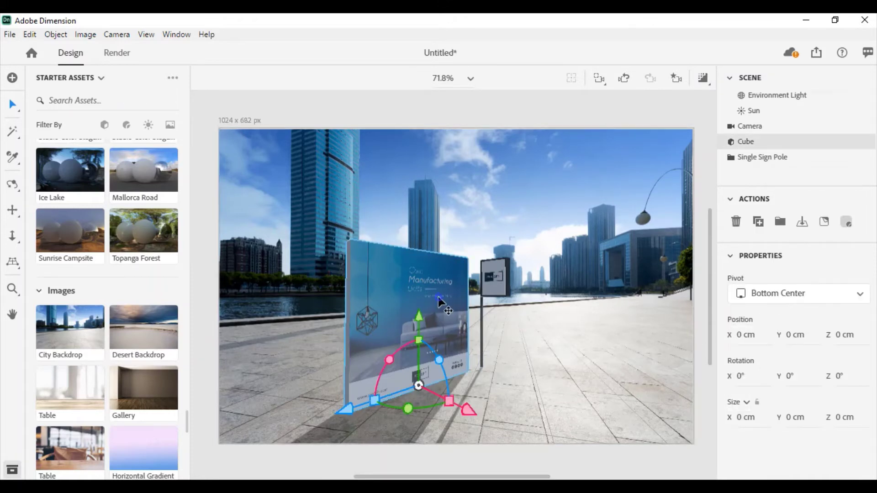
pyautogui.doubleClick(438, 297)
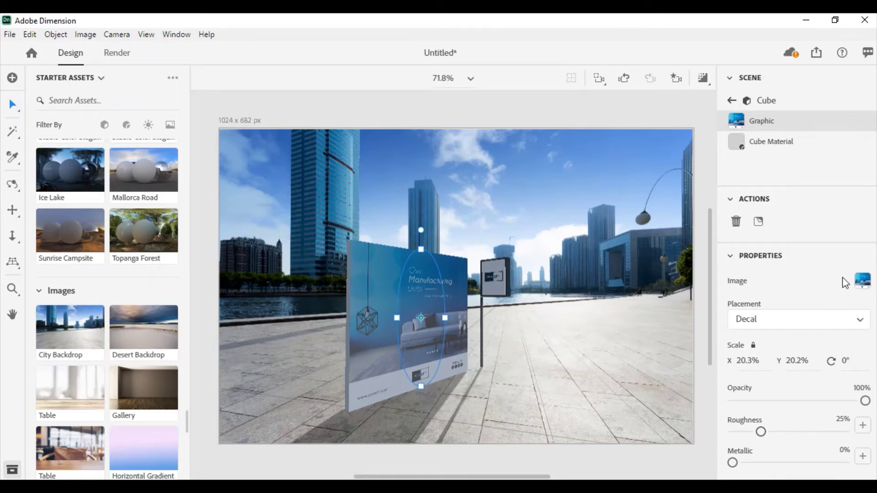
pyautogui.click(863, 281)
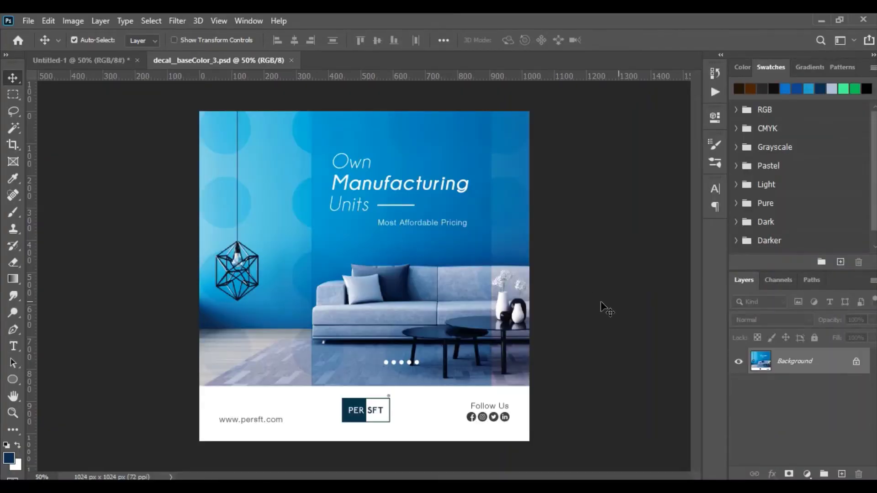
# Step: Darken the poster's midtones with a Levels gamma of 0.70
pyautogui.hotkey('ctrl', 'l')
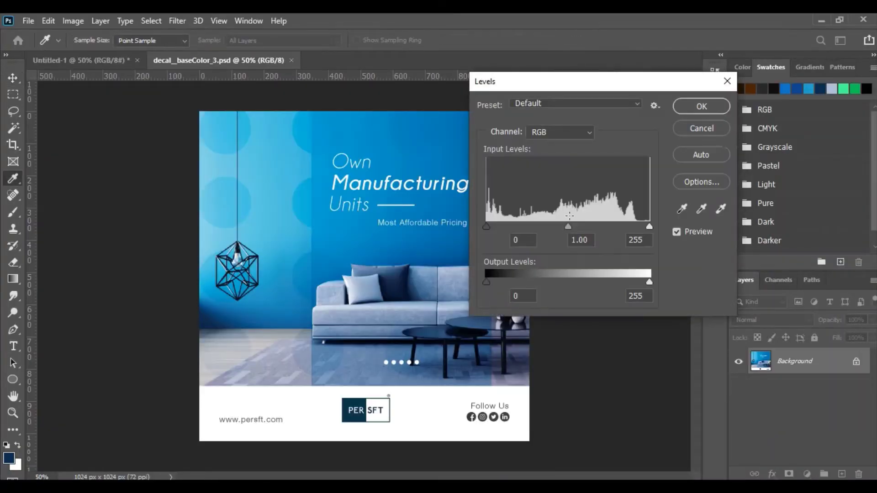
pyautogui.moveTo(568, 226); pyautogui.dragTo(587, 227)
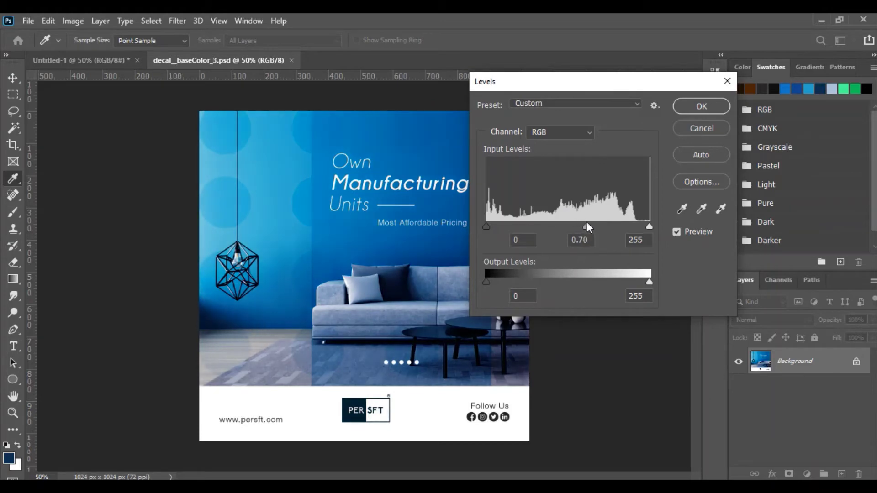
pyautogui.click(706, 107)
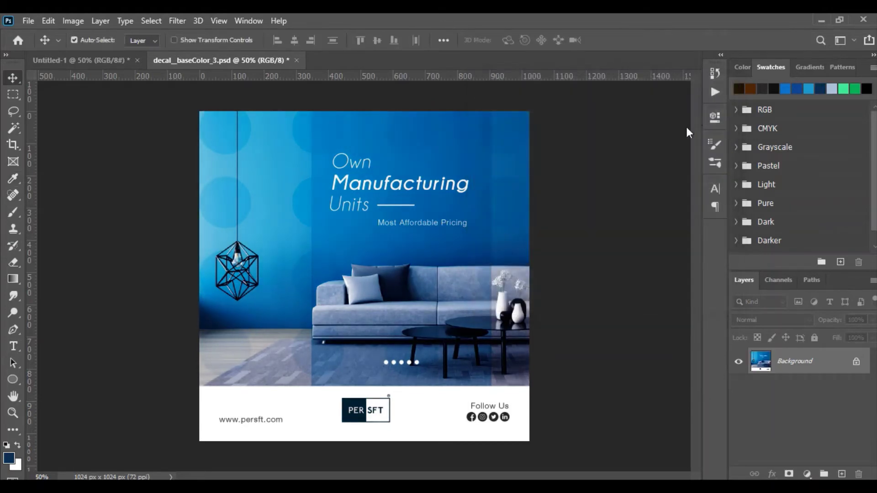
# Step: Save decal_baseColor_3.psd and switch back to Adobe Dimension
pyautogui.hotkey('ctrl', 's')
pyautogui.click(30, 21)
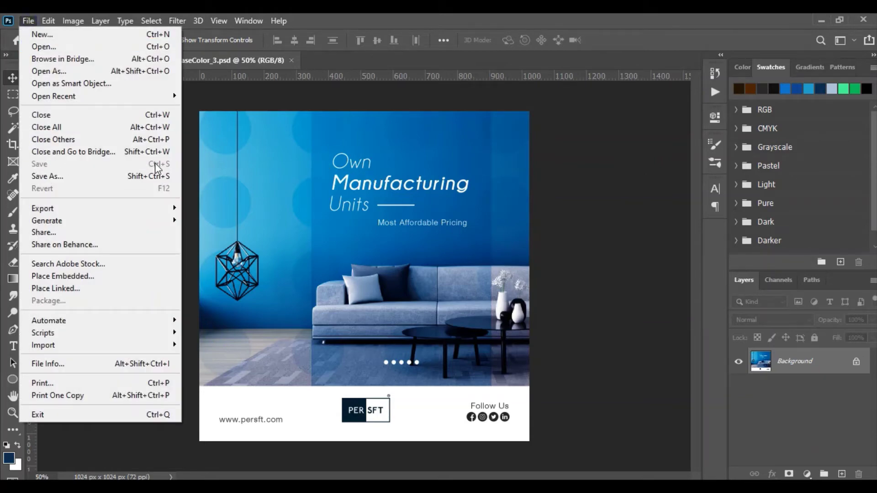
pyautogui.press('Escape')
pyautogui.hotkey('alt', 'Tab')
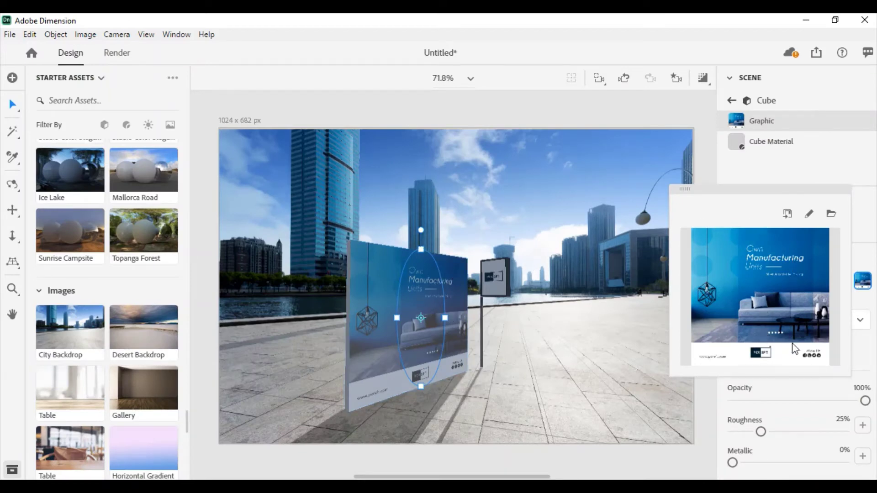
# Step: Close the poster preview, deselect the graphic, and hide the Sun light
pyautogui.click(761, 169)
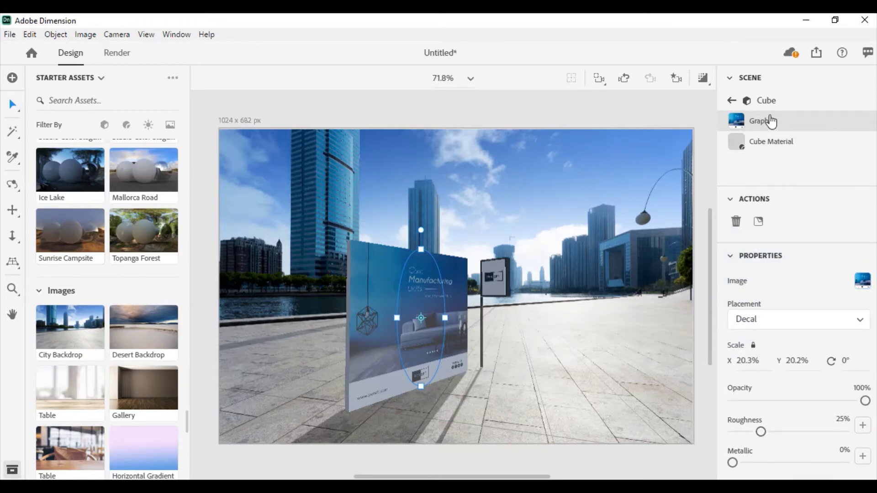
pyautogui.click(582, 174)
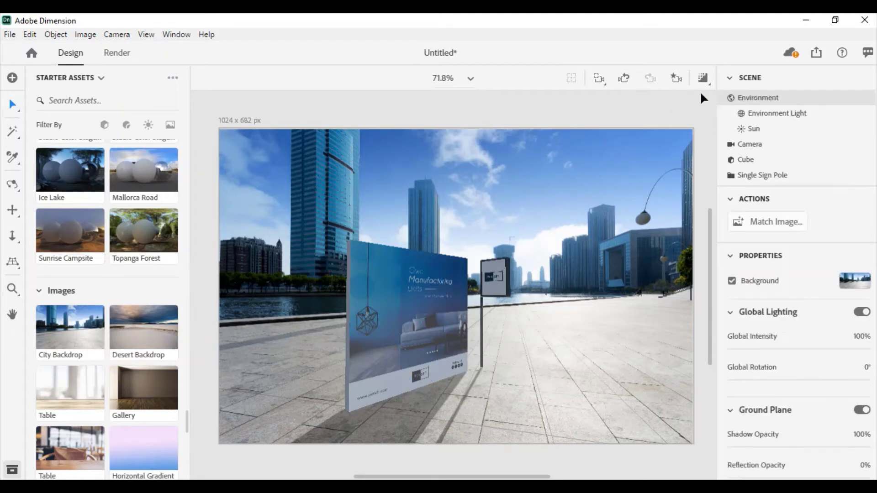
pyautogui.click(854, 130)
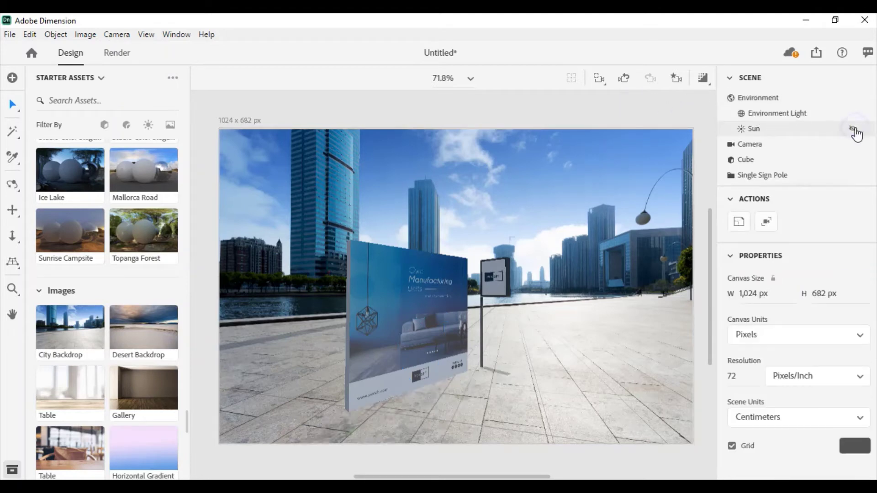
# Step: Add a Square Light directional light from Starter Assets and show its settings
pyautogui.scroll(4, 102, 201)
pyautogui.scroll(4, 101, 205)
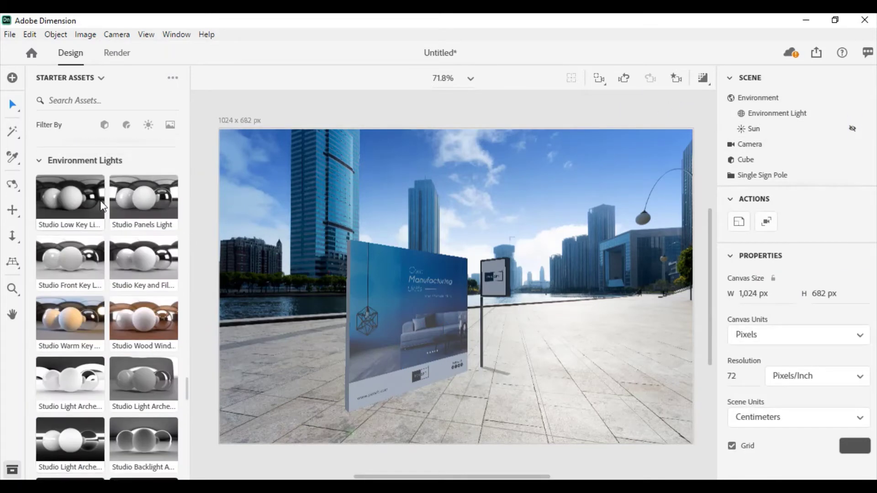
pyautogui.scroll(4, 101, 203)
pyautogui.scroll(-4, 100, 201)
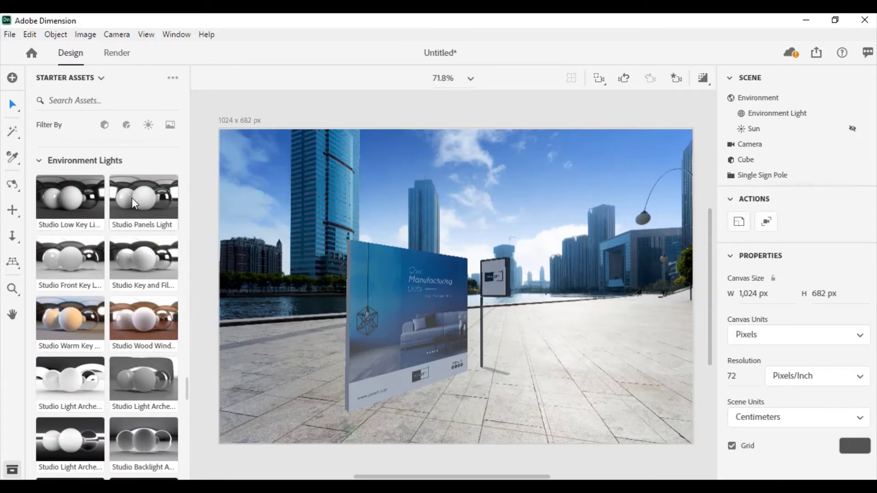
pyautogui.scroll(4, 128, 197)
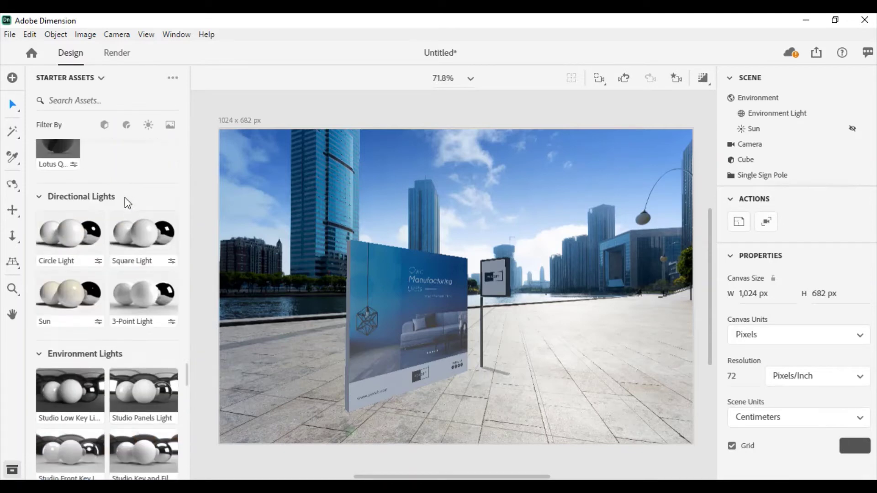
pyautogui.click(130, 230)
pyautogui.click(131, 234)
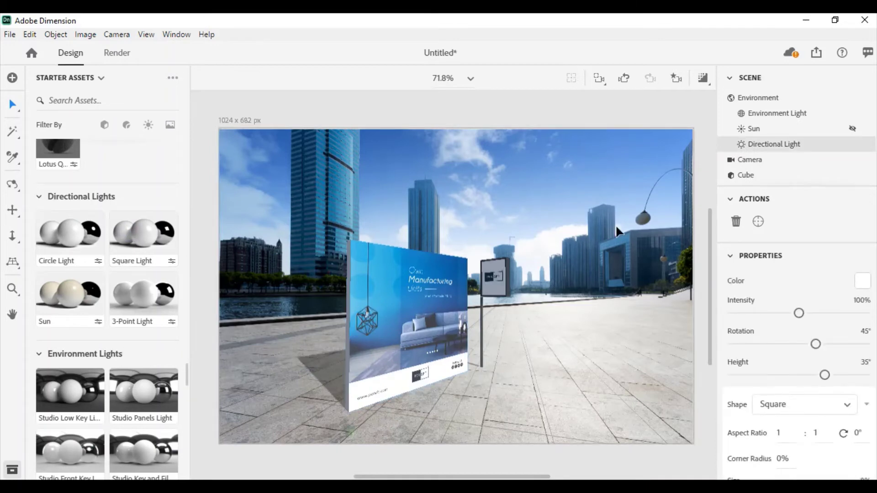
pyautogui.click(704, 78)
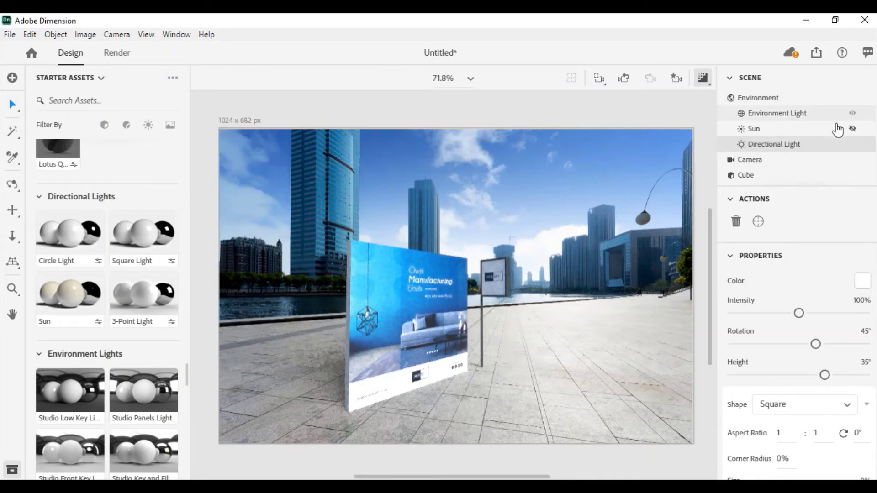
pyautogui.click(703, 78)
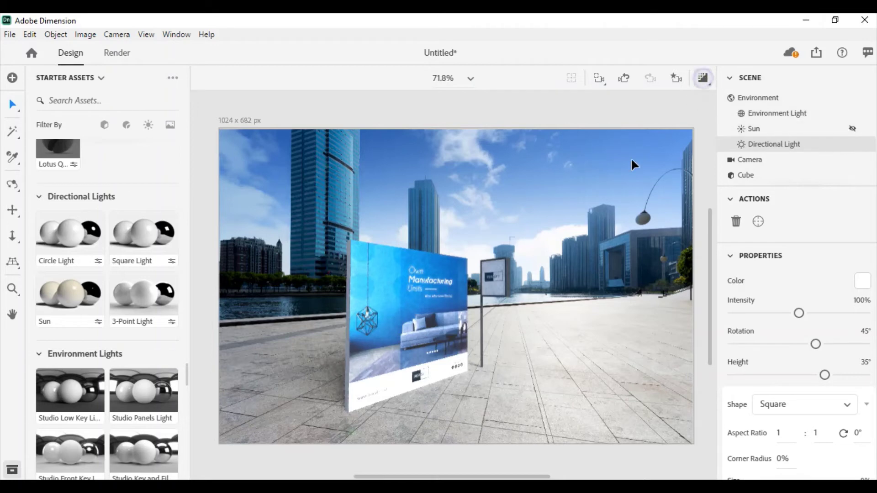
# Step: Check the environment's background image options and add a slight ground-plane reflection
pyautogui.click(610, 190)
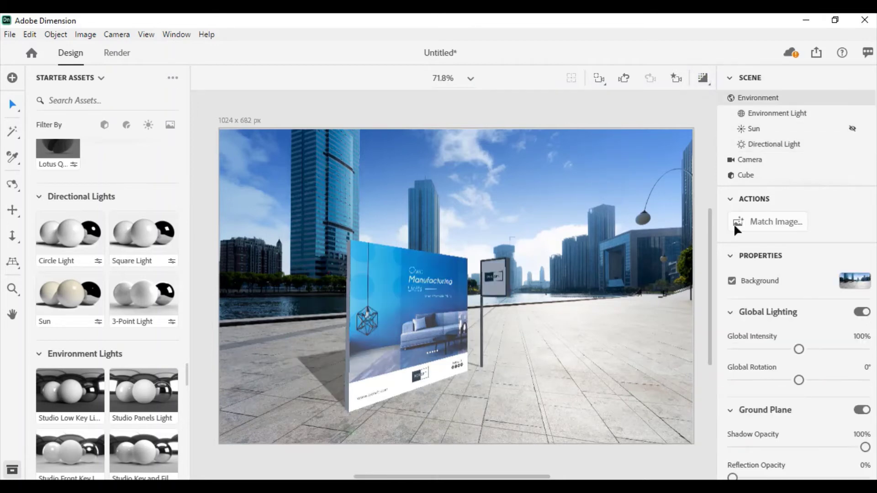
pyautogui.click(857, 281)
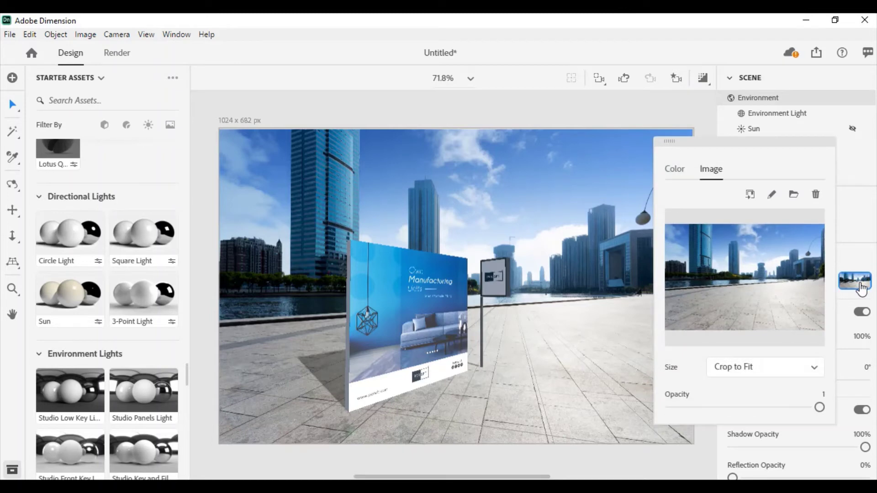
pyautogui.click(855, 162)
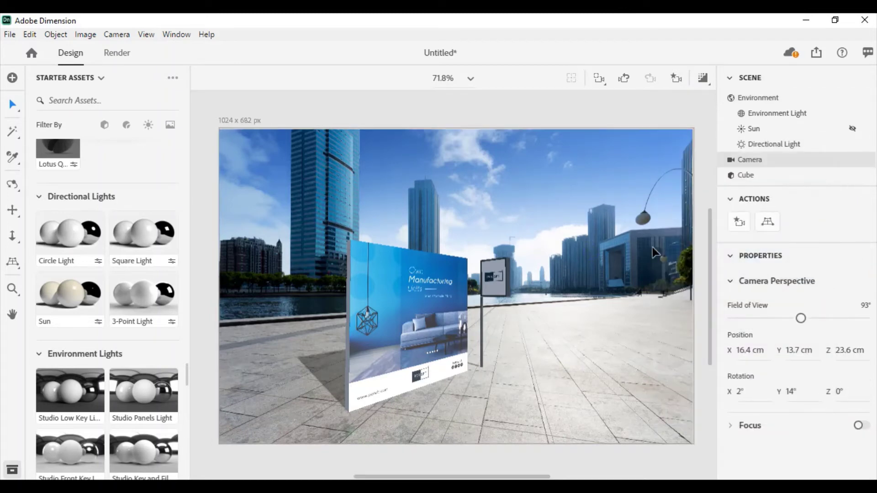
pyautogui.click(701, 202)
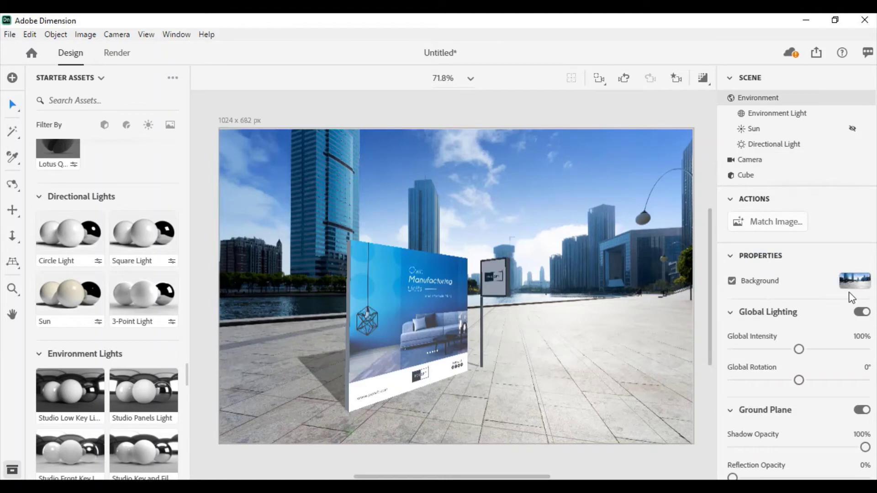
pyautogui.scroll(-2, 801, 305)
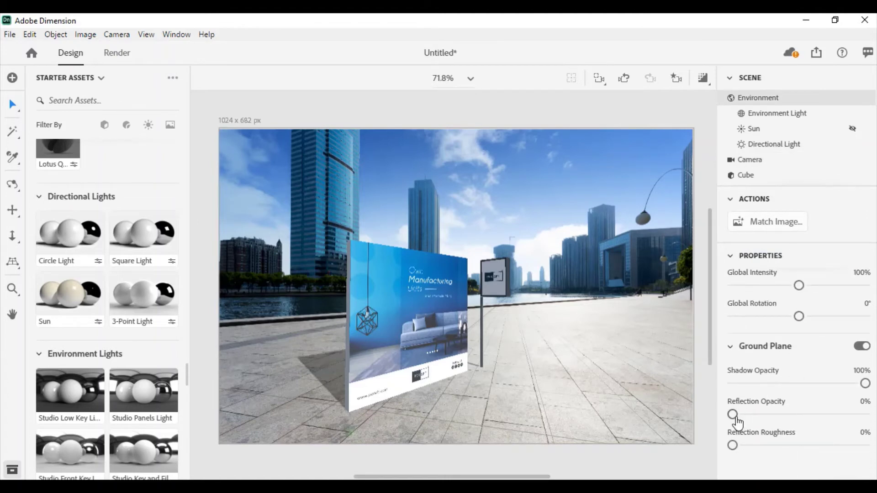
pyautogui.moveTo(732, 415); pyautogui.dragTo(756, 415)
# Step: Rotate the environment lighting and lower its global intensity from 100% to 80%
pyautogui.moveTo(800, 316); pyautogui.dragTo(814, 315)
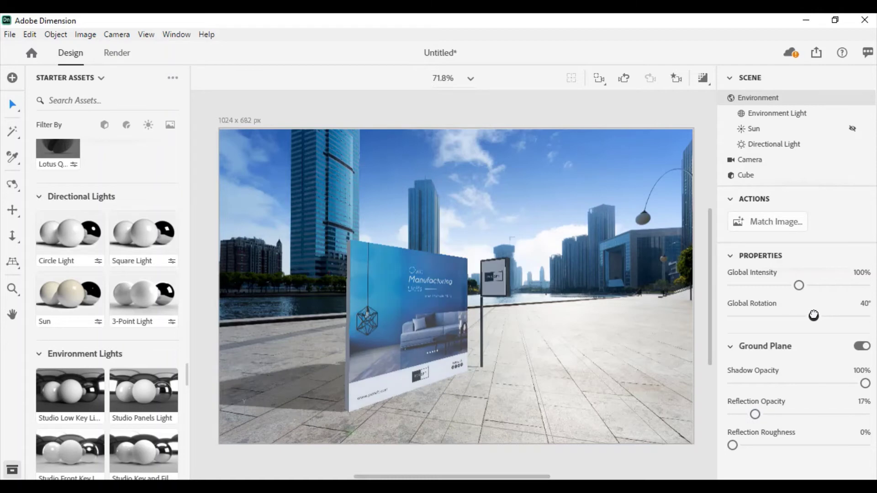
pyautogui.moveTo(813, 316)
pyautogui.mouseDown()
pyautogui.moveTo(822, 314)
pyautogui.moveTo(801, 316)
pyautogui.moveTo(808, 316)
pyautogui.mouseUp()
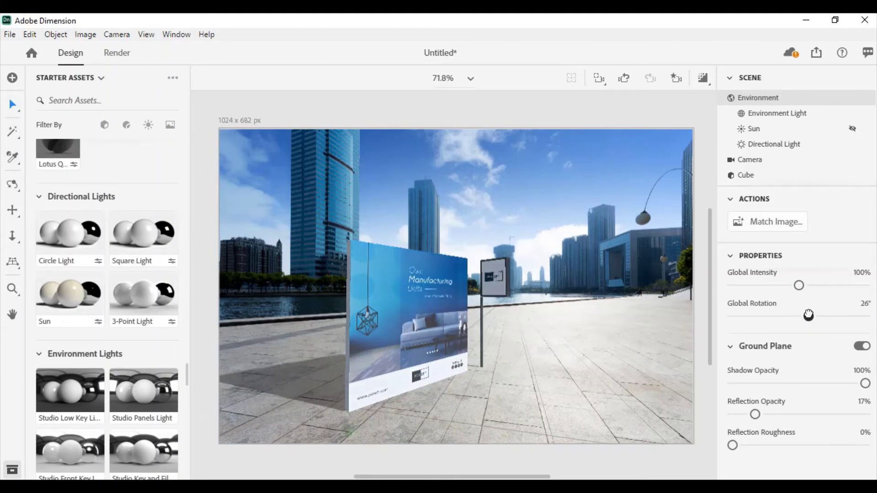
pyautogui.moveTo(798, 286)
pyautogui.mouseDown()
pyautogui.moveTo(777, 285)
pyautogui.moveTo(819, 285)
pyautogui.moveTo(785, 298)
pyautogui.mouseUp()
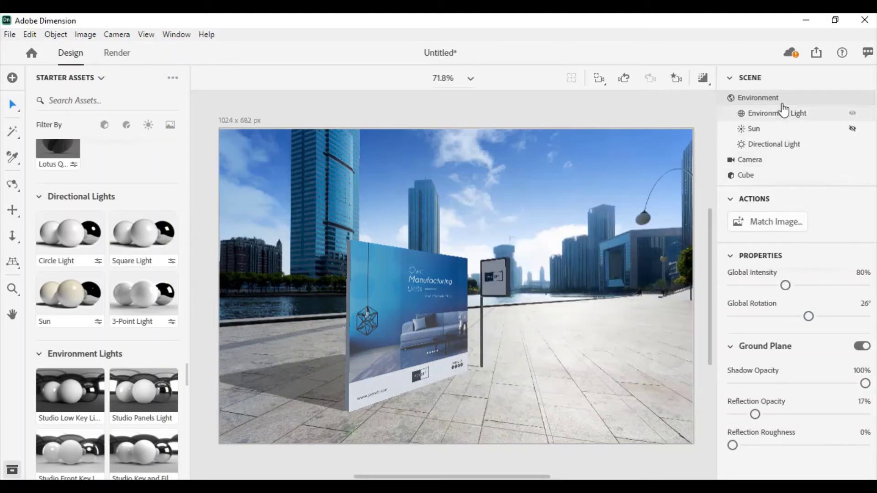
# Step: Lower global intensity to 74%, test the render preview, then edit the background image
pyautogui.moveTo(786, 288); pyautogui.dragTo(782, 287)
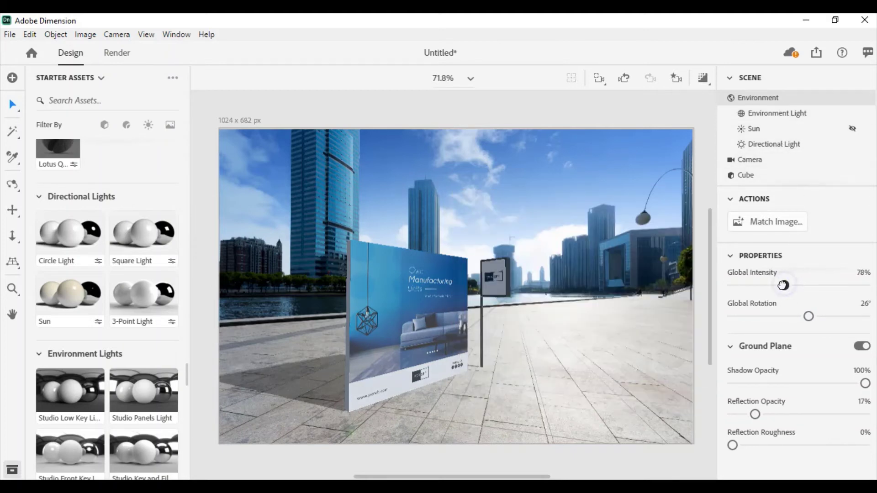
pyautogui.click(703, 82)
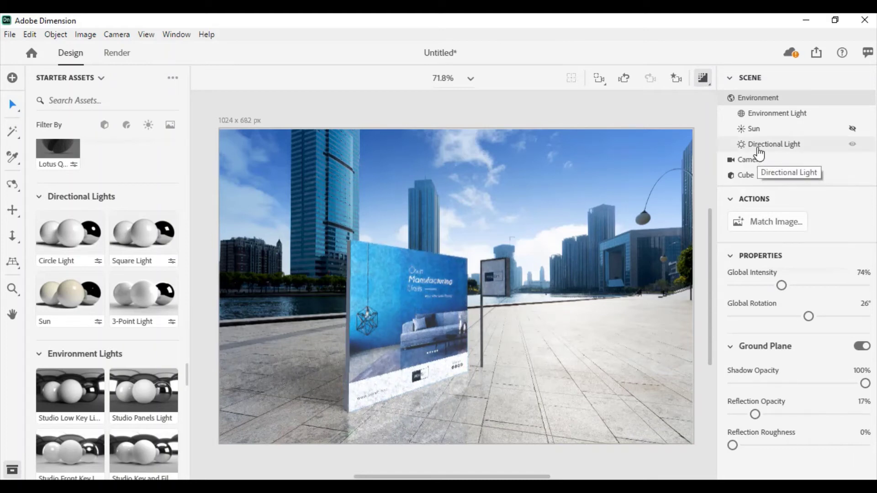
pyautogui.click(704, 77)
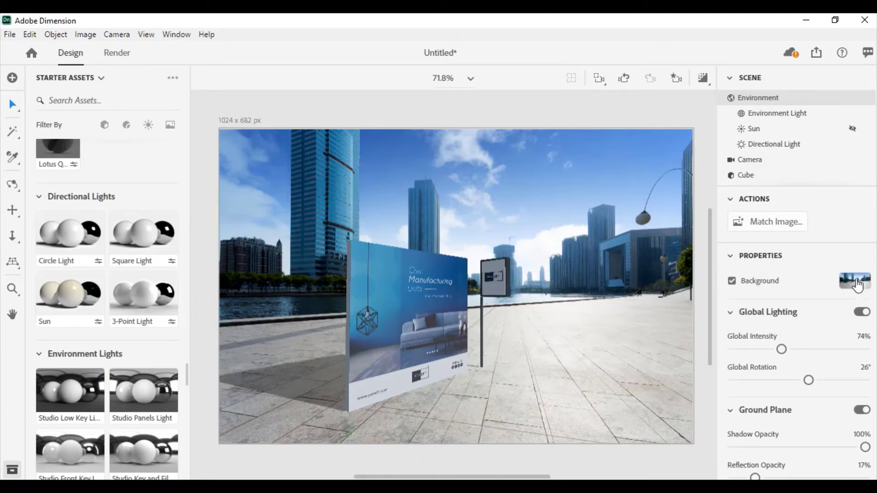
pyautogui.click(856, 283)
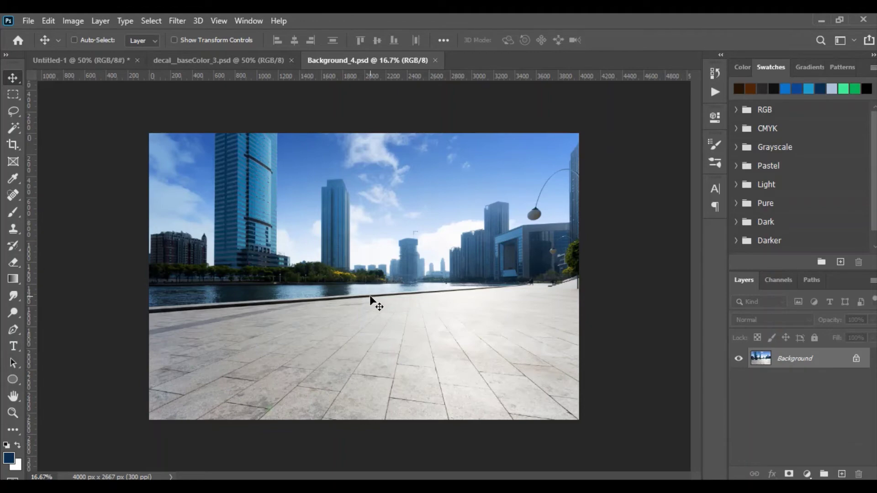
# Step: Raise the street background photo's saturation to +41 with Hue/Saturation
pyautogui.hotkey('ctrl', 'u')
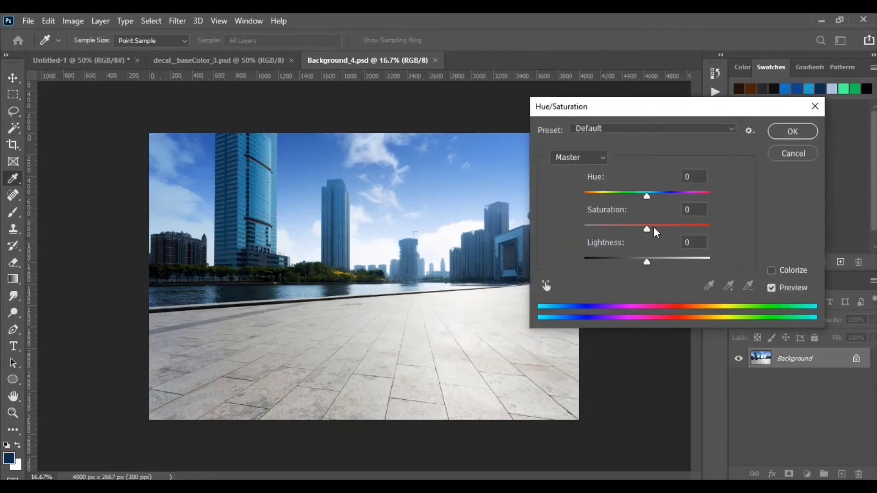
pyautogui.moveTo(647, 229); pyautogui.dragTo(669, 227)
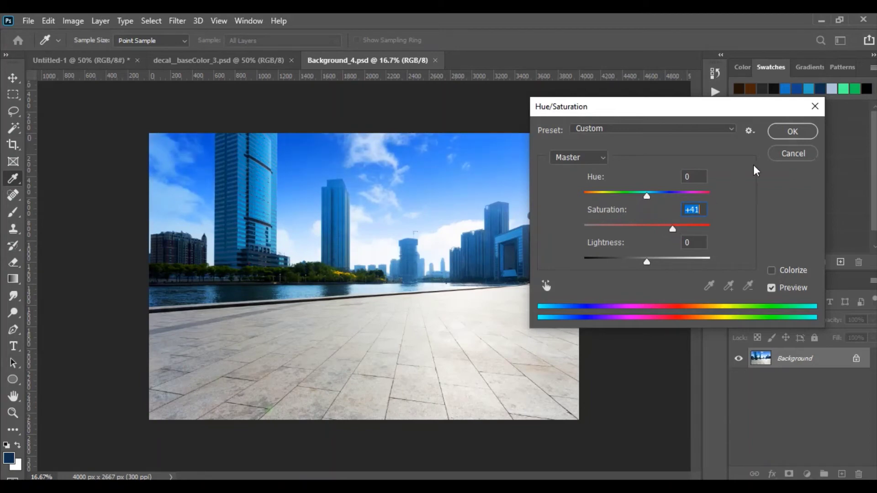
pyautogui.click(796, 132)
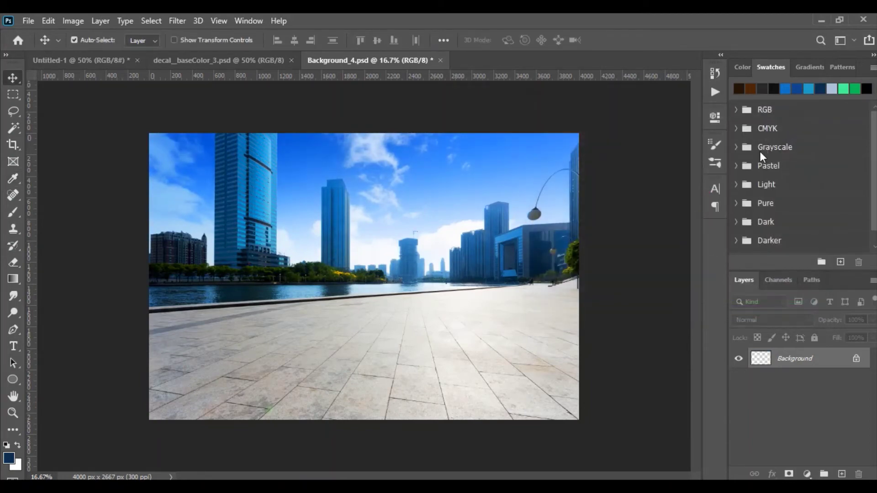
# Step: Save Background_4.psd and switch back to Adobe Dimension
pyautogui.hotkey('ctrl', 's')
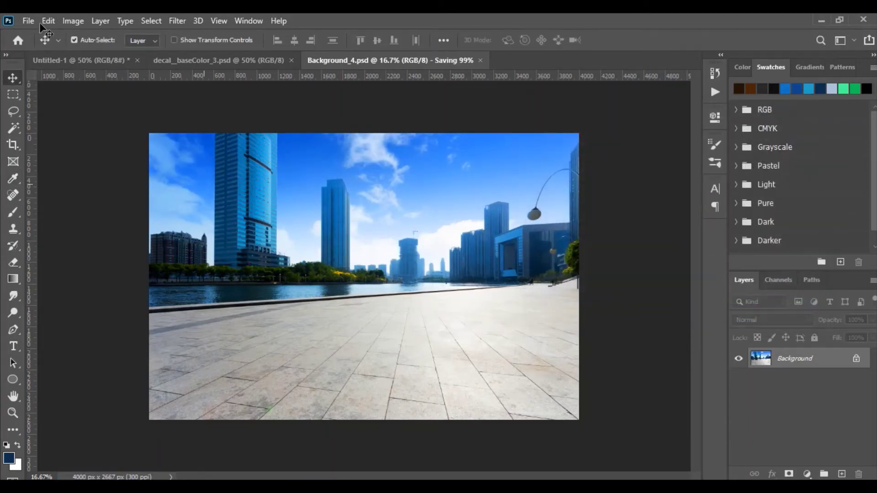
pyautogui.click(28, 21)
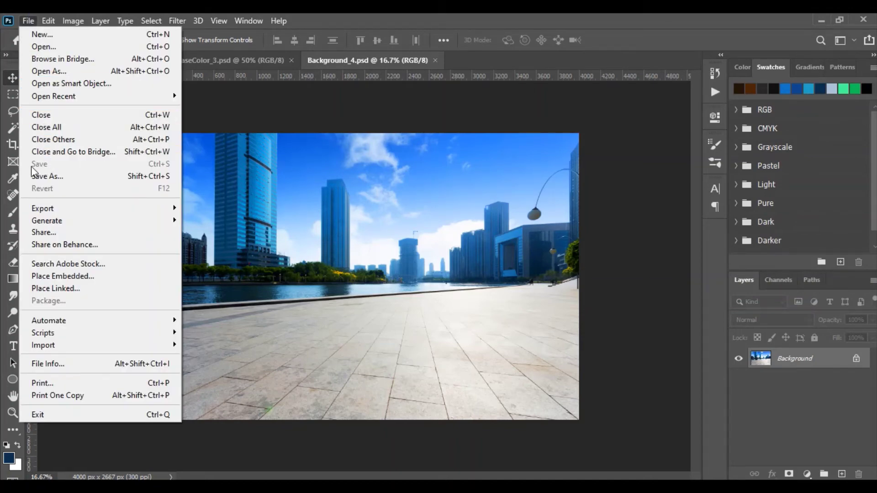
pyautogui.press('Escape')
pyautogui.hotkey('alt', 'Tab')
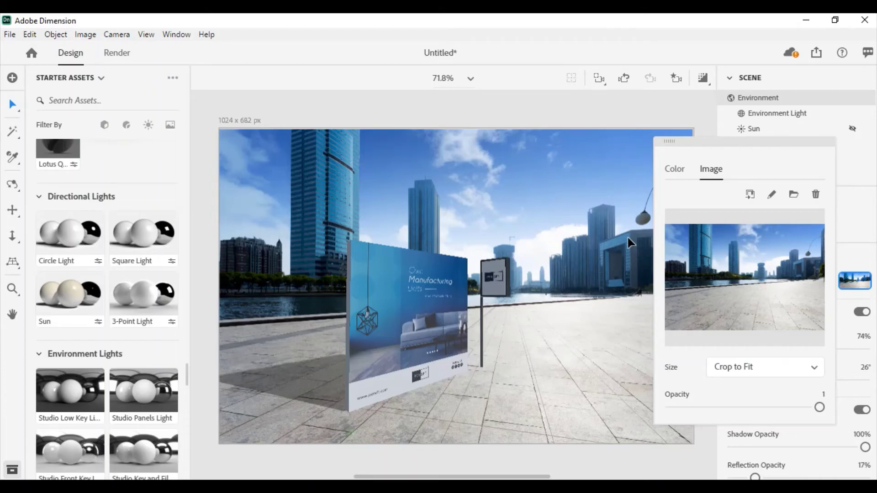
# Step: Close the background settings and orbit the camera closer to face the billboard
pyautogui.hotkey('alt', 'Tab')
pyautogui.hotkey('alt', 'Tab')
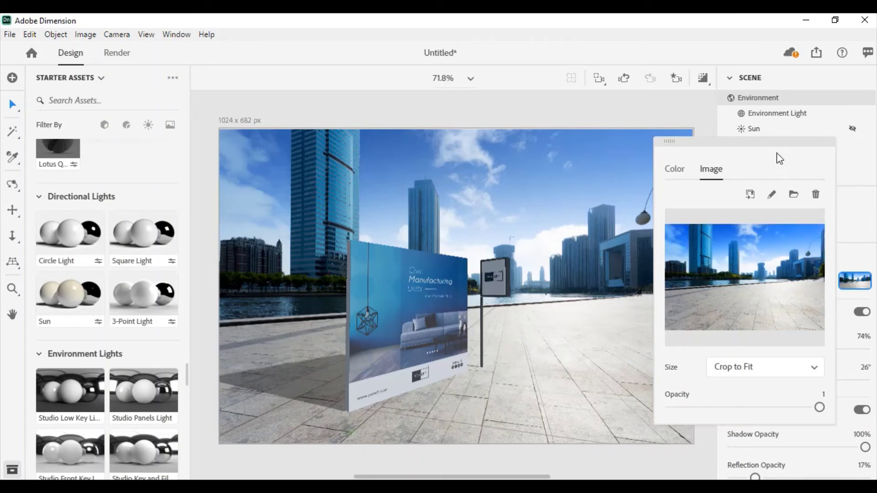
pyautogui.click(700, 114)
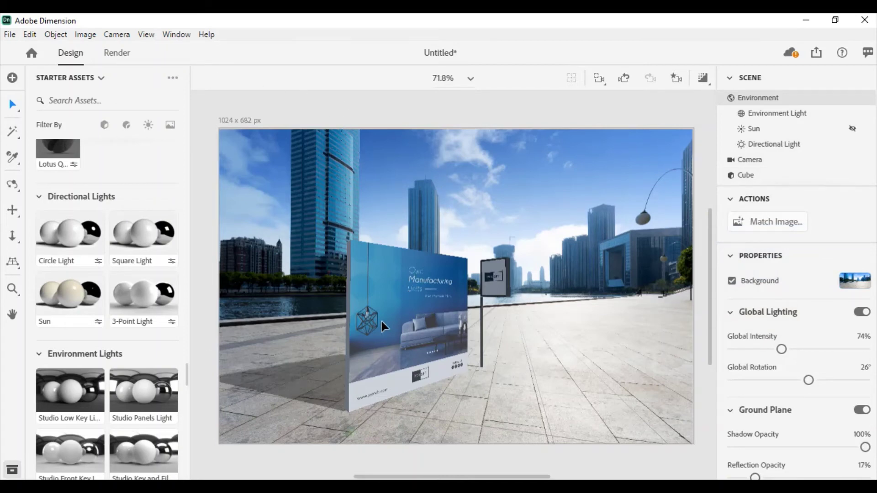
pyautogui.click(379, 348)
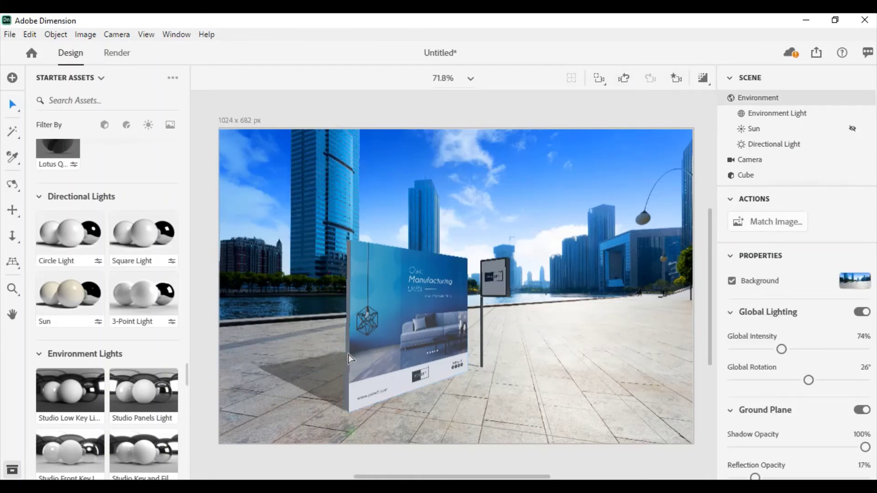
pyautogui.moveTo(349, 354)
pyautogui.mouseDown(button='middle')
pyautogui.moveTo(297, 442)
pyautogui.moveTo(317, 411)
pyautogui.moveTo(387, 383)
pyautogui.moveTo(486, 408)
pyautogui.moveTo(604, 304)
pyautogui.moveTo(330, 328)
pyautogui.mouseUp(button='middle')
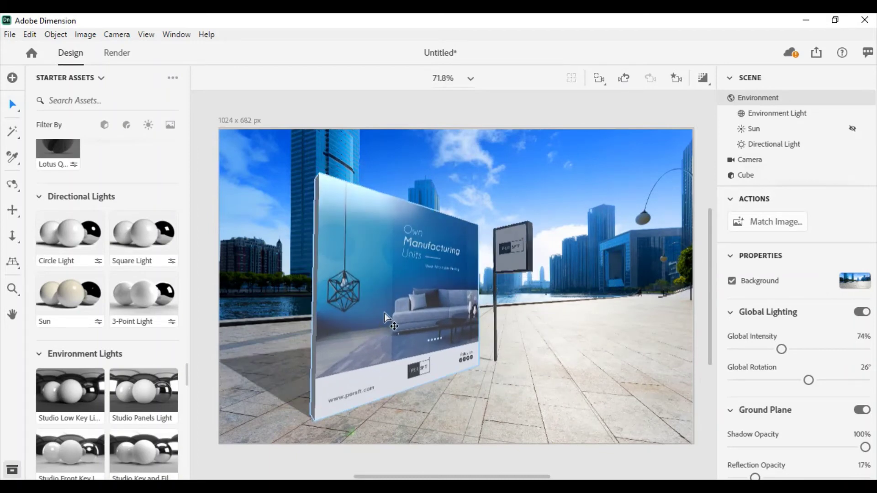
# Step: Add a camera bookmark named 'zoom view' for the closer framing
pyautogui.click(676, 78)
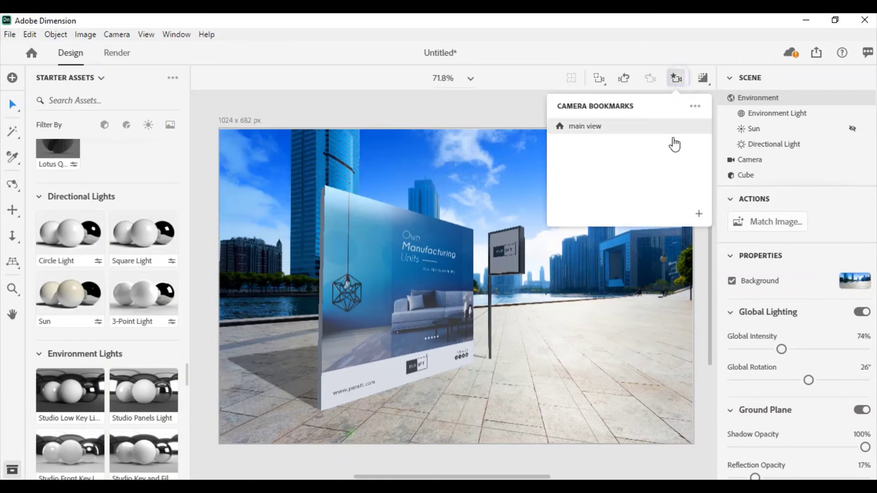
pyautogui.click(701, 213)
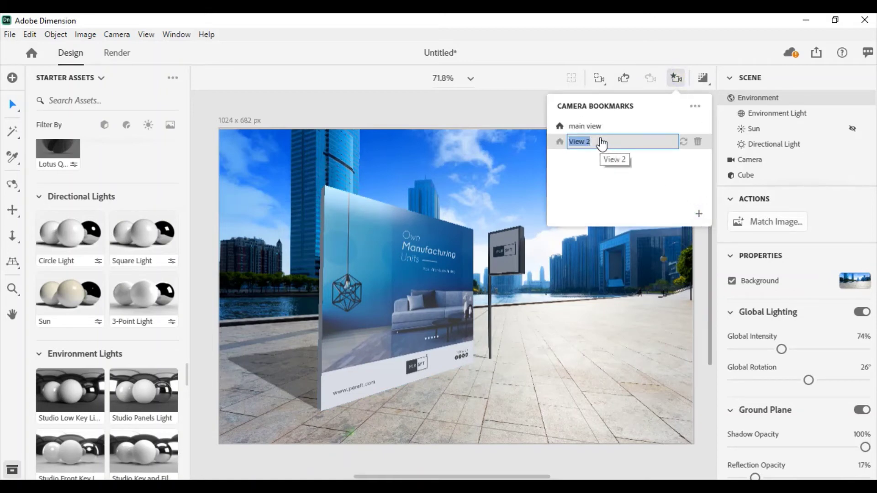
pyautogui.write('zo')
pyautogui.write('om v')
pyautogui.click(590, 227)
# Step: Switch between the main view and zoom view bookmarks to compare them
pyautogui.click(677, 78)
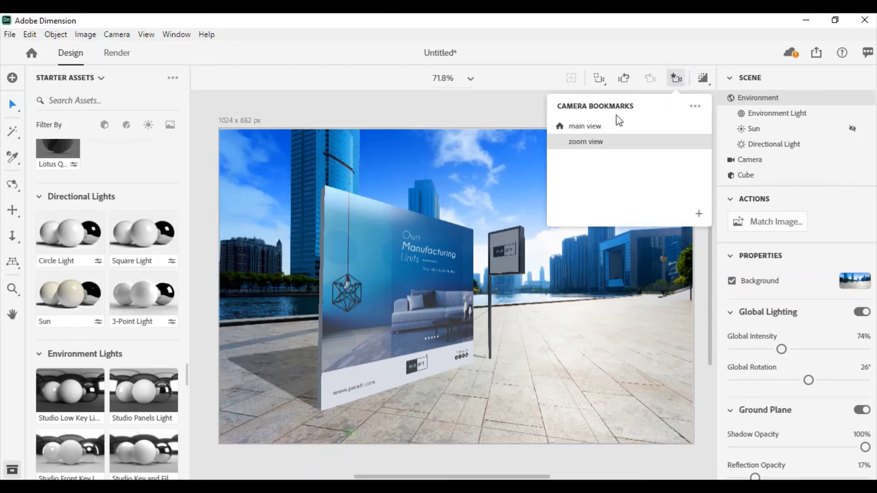
pyautogui.click(593, 129)
pyautogui.click(595, 143)
pyautogui.click(705, 79)
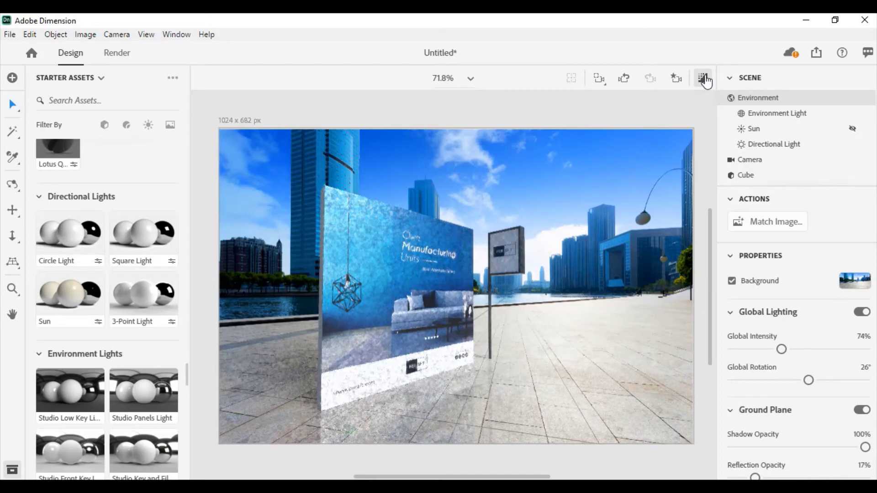
# Step: Briefly preview the rendered scene, check the Render settings, then go back to the Design workspace
pyautogui.click(704, 78)
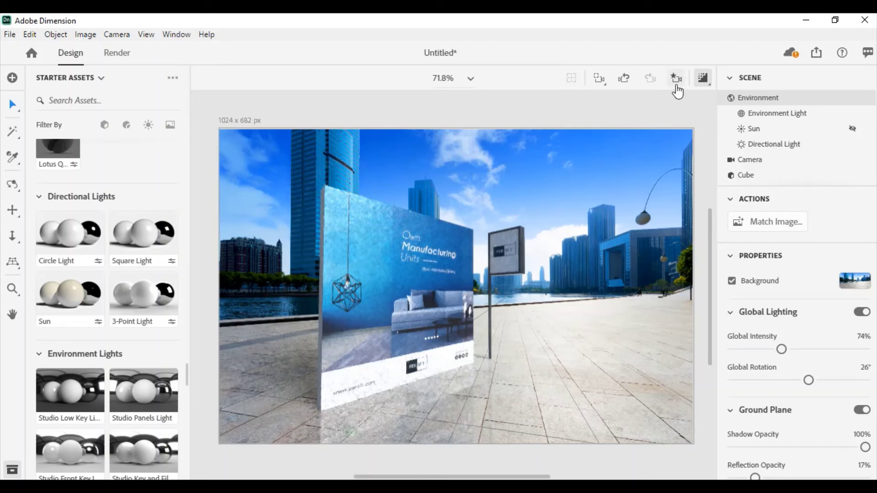
pyautogui.click(706, 82)
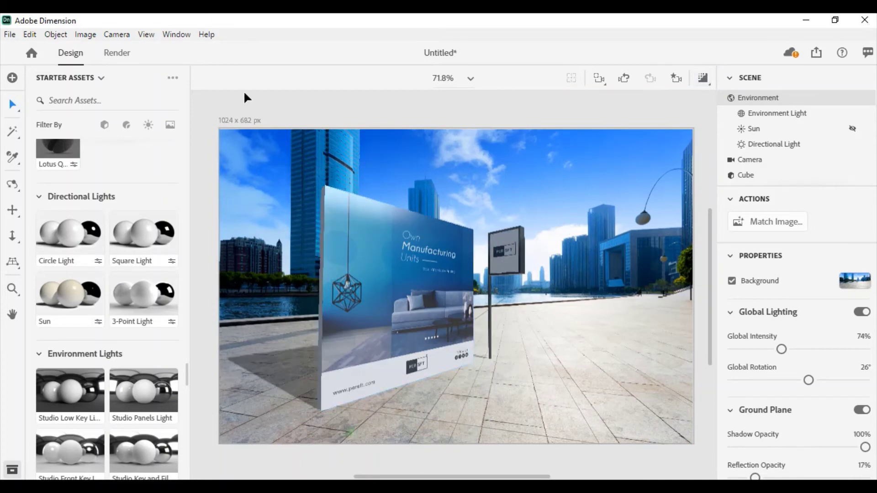
pyautogui.click(117, 55)
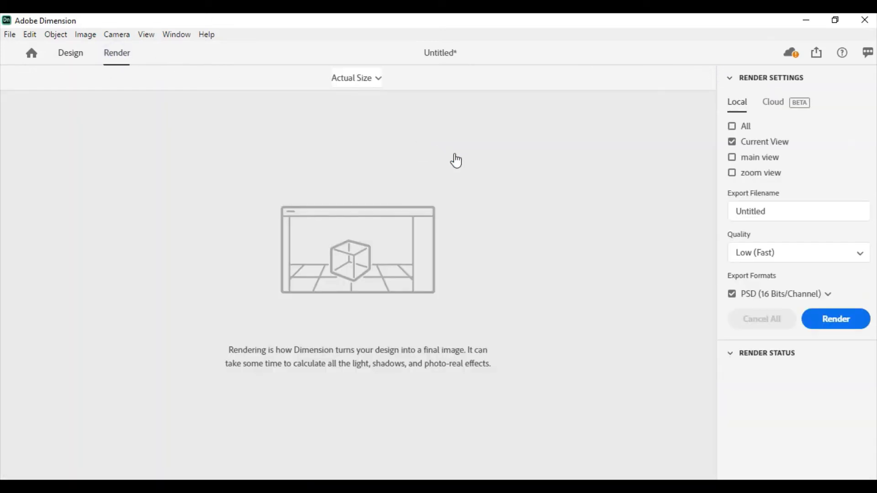
pyautogui.click(71, 54)
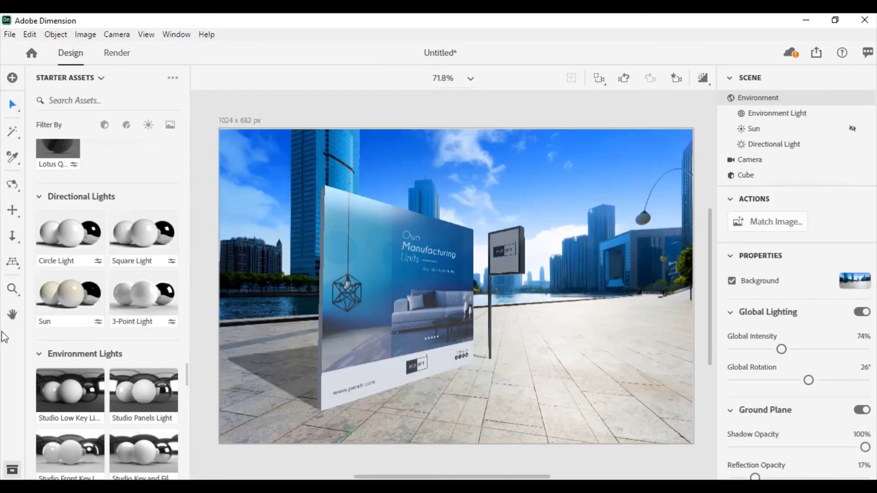
# Step: Pan the camera so the billboard sits further left, then orbit it slightly for a new angle
pyautogui.click(13, 211)
pyautogui.moveTo(551, 307); pyautogui.dragTo(541, 307)
pyautogui.moveTo(534, 305)
pyautogui.mouseDown()
pyautogui.moveTo(489, 305)
pyautogui.moveTo(515, 303)
pyautogui.mouseUp()
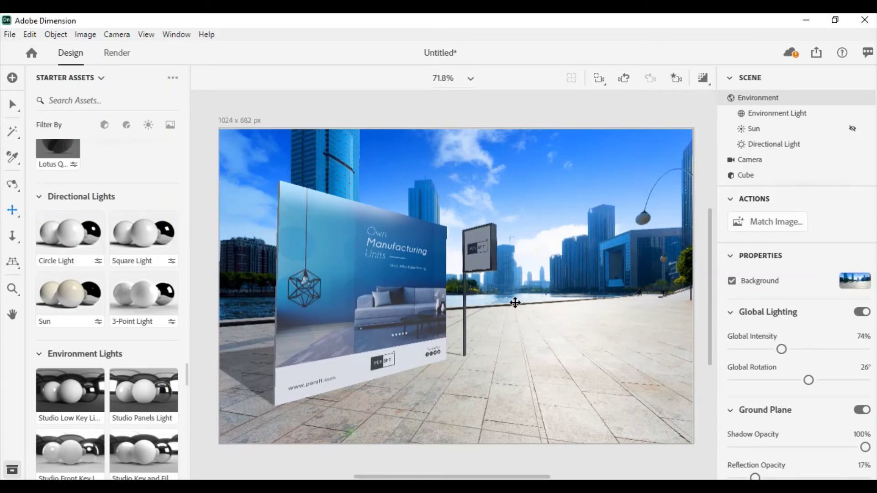
pyautogui.moveTo(515, 302)
pyautogui.mouseDown()
pyautogui.moveTo(614, 294)
pyautogui.moveTo(503, 291)
pyautogui.moveTo(531, 301)
pyautogui.moveTo(525, 306)
pyautogui.mouseUp()
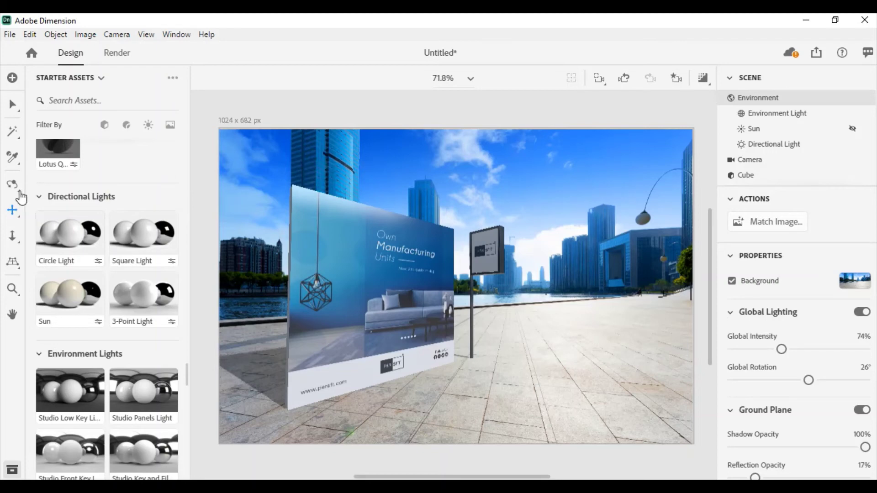
pyautogui.click(12, 184)
pyautogui.moveTo(499, 324); pyautogui.dragTo(493, 326)
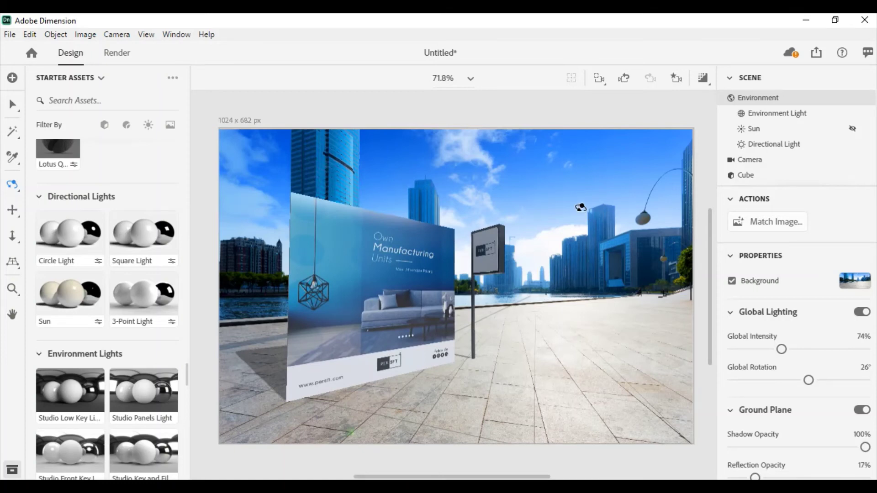
# Step: Rotate the Single Sign Pole around its Y axis and nudge it slightly along X
pyautogui.click(12, 106)
pyautogui.click(504, 265)
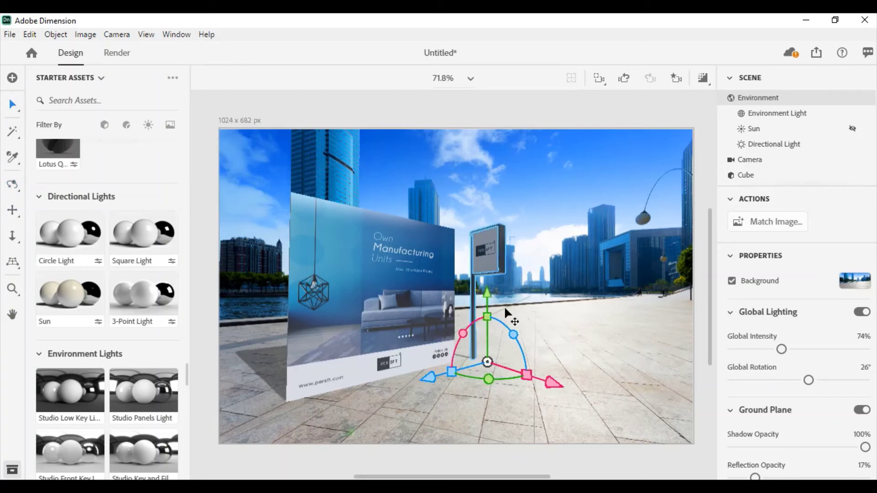
pyautogui.moveTo(488, 379); pyautogui.dragTo(508, 379)
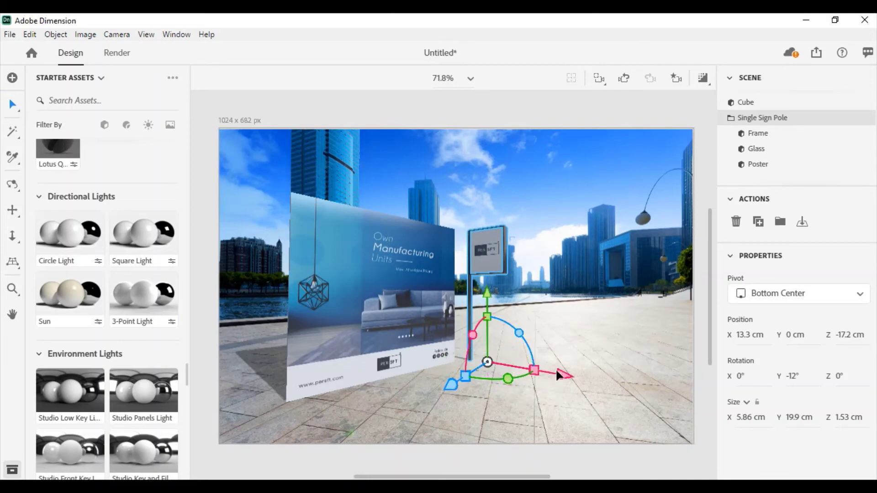
pyautogui.moveTo(561, 379); pyautogui.dragTo(558, 379)
# Step: Turn the sign pole a few more degrees to Y -9°, then bring up the Render settings
pyautogui.click(478, 377)
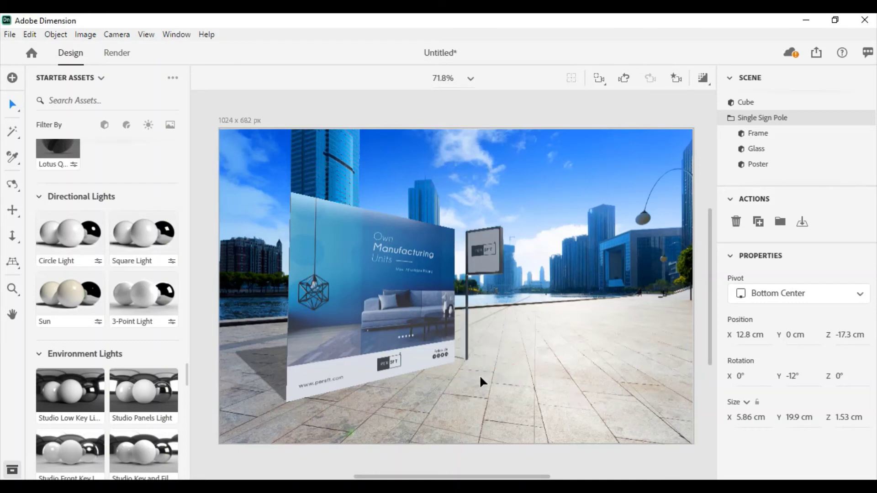
pyautogui.click(495, 267)
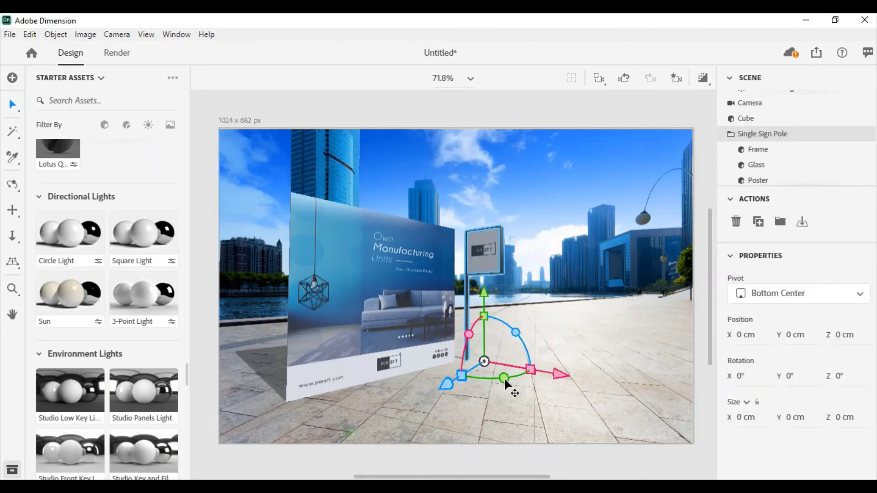
pyautogui.moveTo(512, 380); pyautogui.dragTo(511, 382)
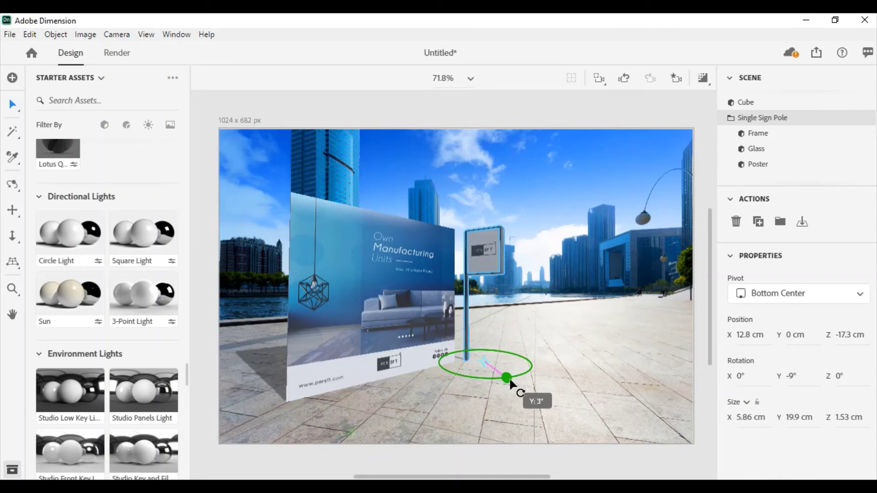
pyautogui.click(598, 314)
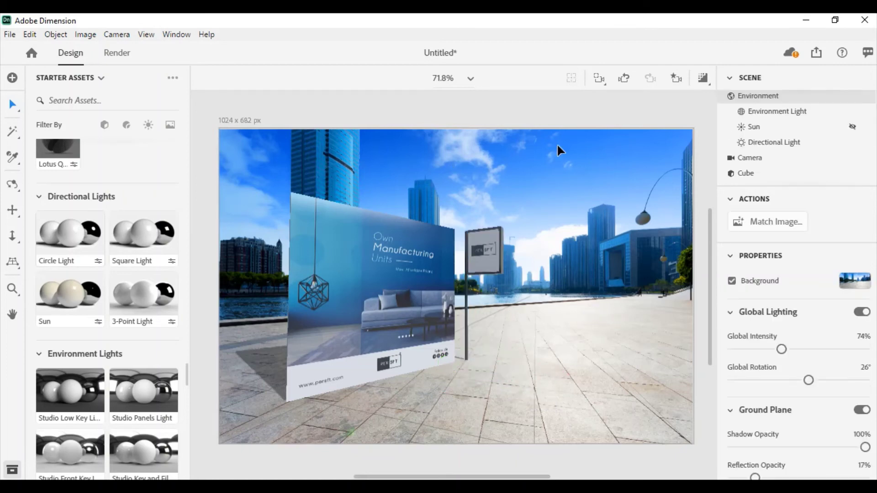
pyautogui.click(117, 54)
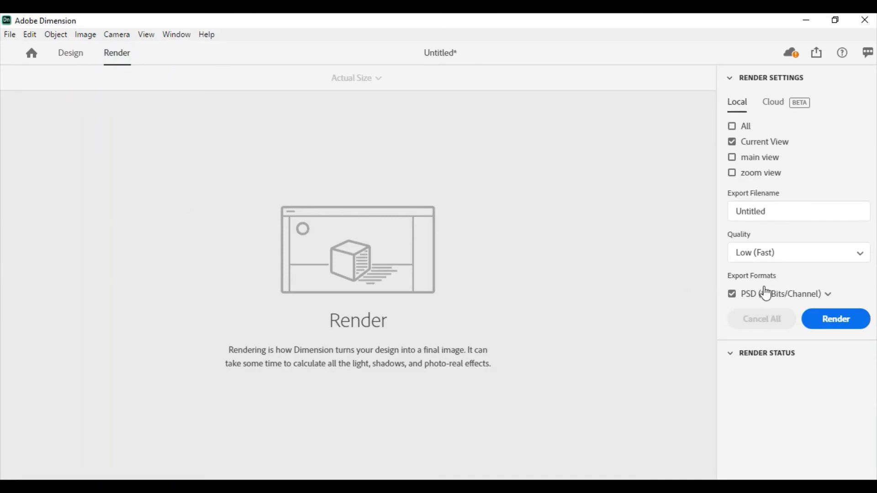
# Step: Rename the export file from Untitled to 'Banner', keeping PSD 16 Bits/Channel format
pyautogui.click(828, 295)
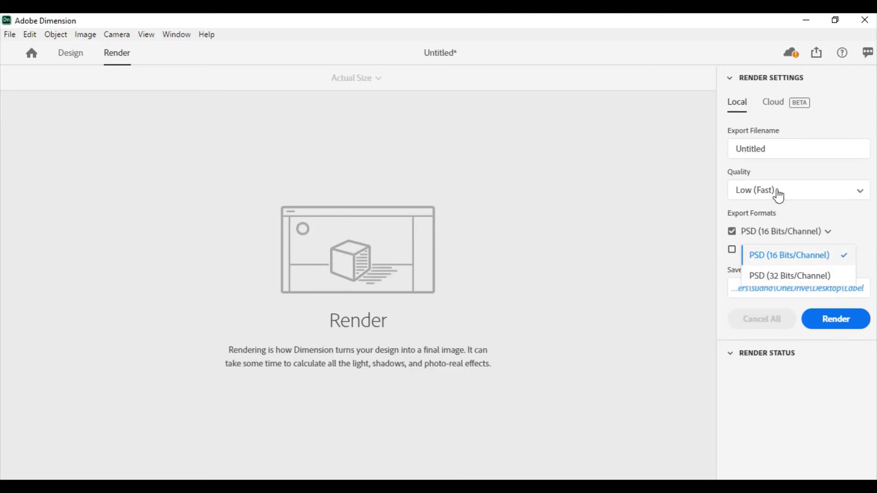
pyautogui.click(771, 149)
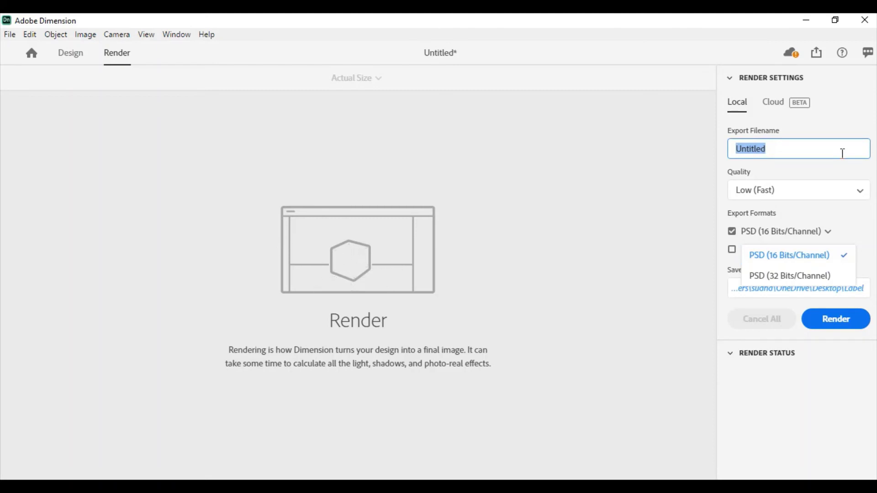
pyautogui.write('Banner Mock')
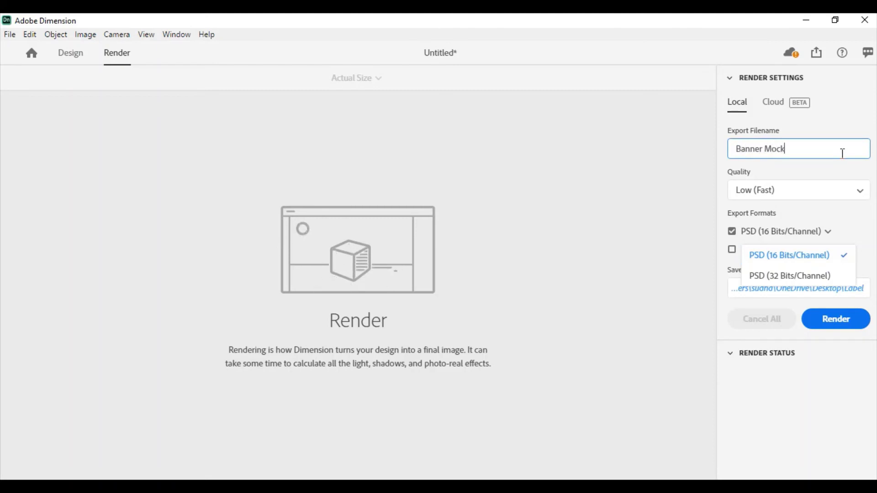
pyautogui.write('u')
pyautogui.doubleClick(787, 149)
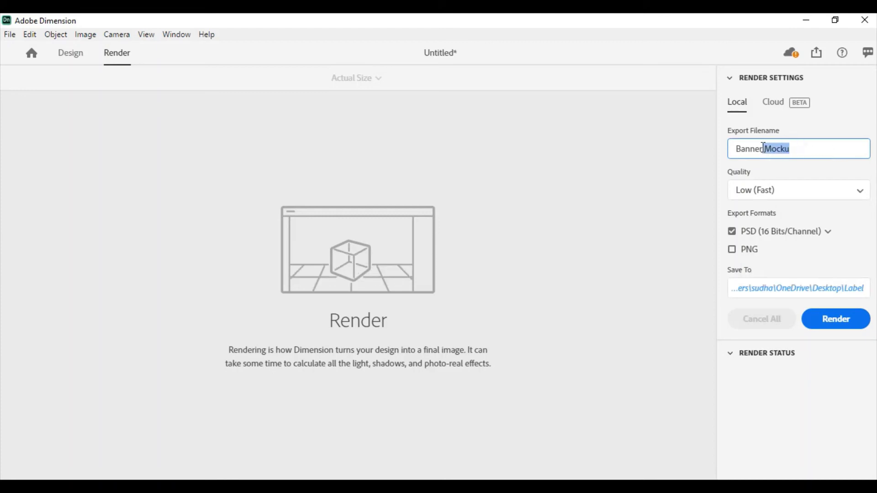
pyautogui.press('BackSpace')
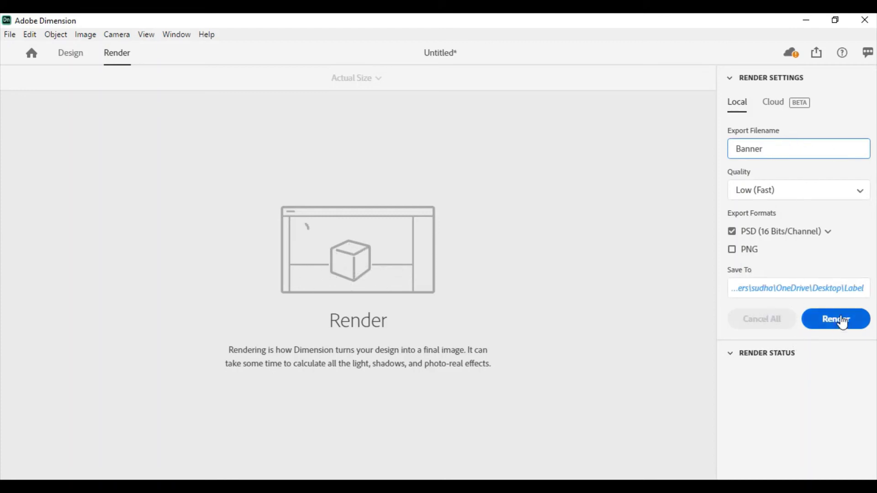
# Step: Set the save location to the Desktop and render the current view as Banner-Current View
pyautogui.click(855, 292)
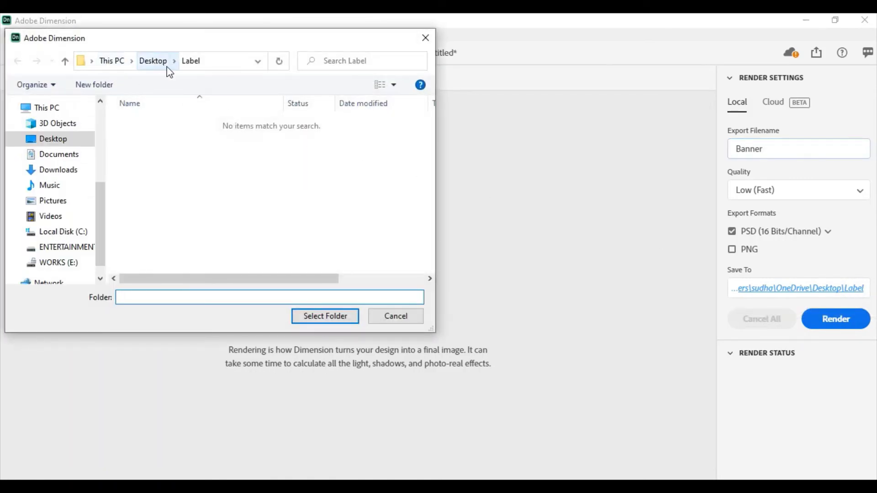
pyautogui.click(154, 62)
pyautogui.click(326, 320)
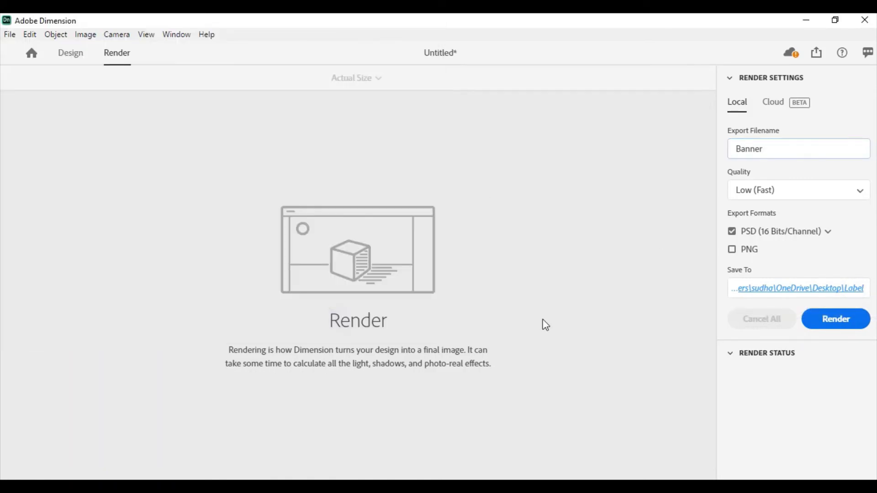
pyautogui.click(843, 320)
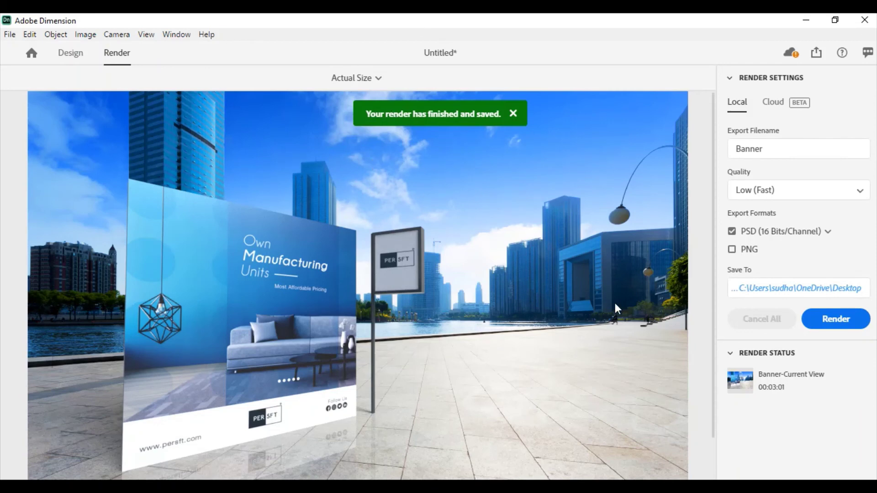
# Step: Use Show In Folder on the finished render to locate Banner-Current View on the Desktop
pyautogui.moveTo(795, 380)
pyautogui.click(862, 381)
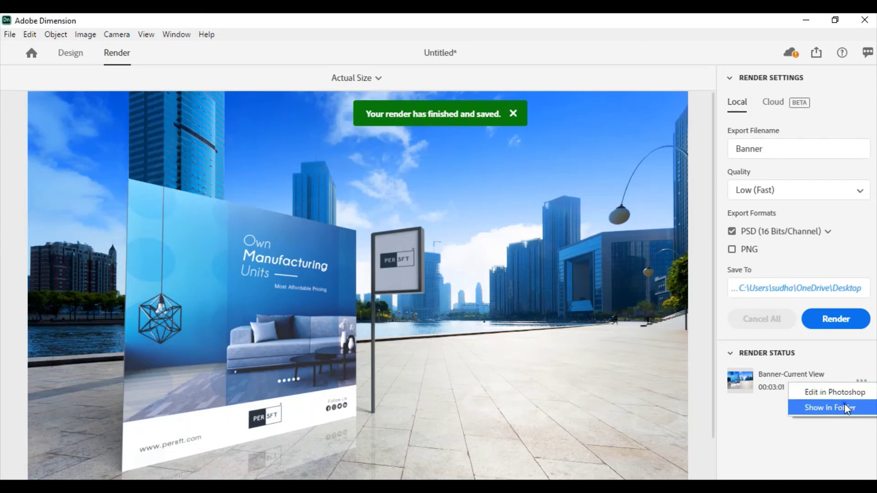
pyautogui.click(848, 408)
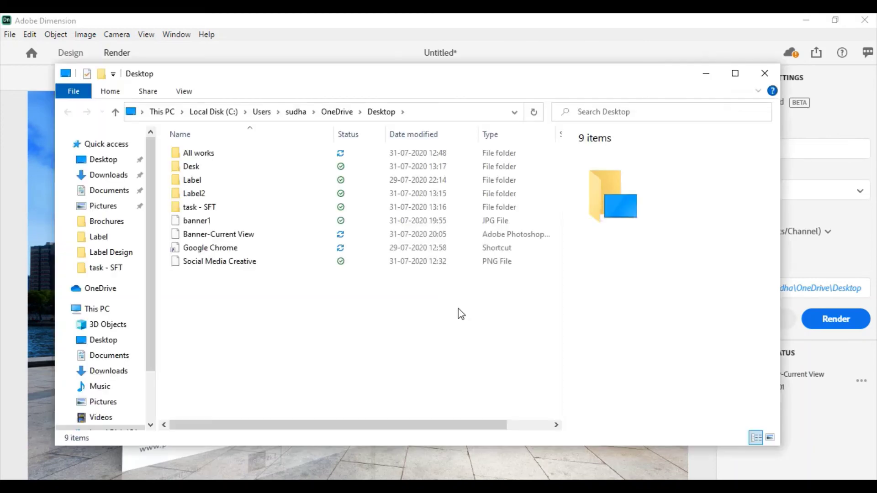
# Step: Open Banner-Current View.psd from the Desktop folder into Photoshop
pyautogui.click(209, 235)
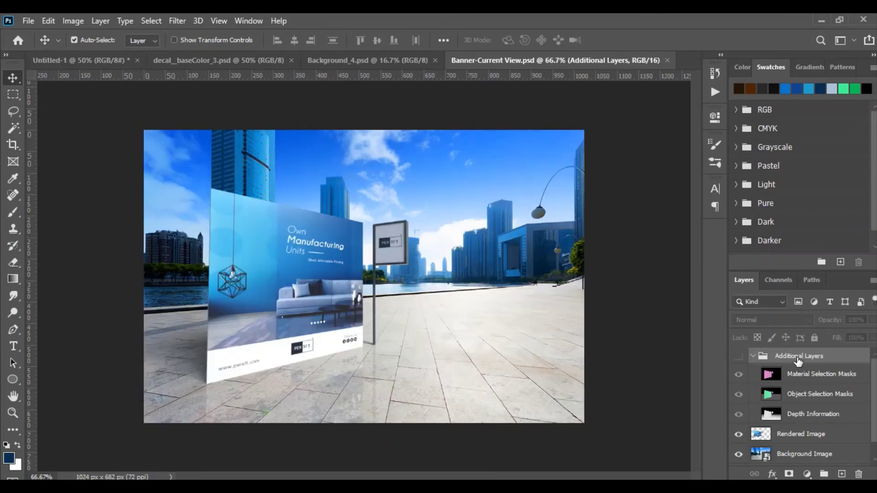
# Step: Toggle the Rendered Image layer off and on, then hide the Background Image layer
pyautogui.click(739, 435)
pyautogui.click(739, 434)
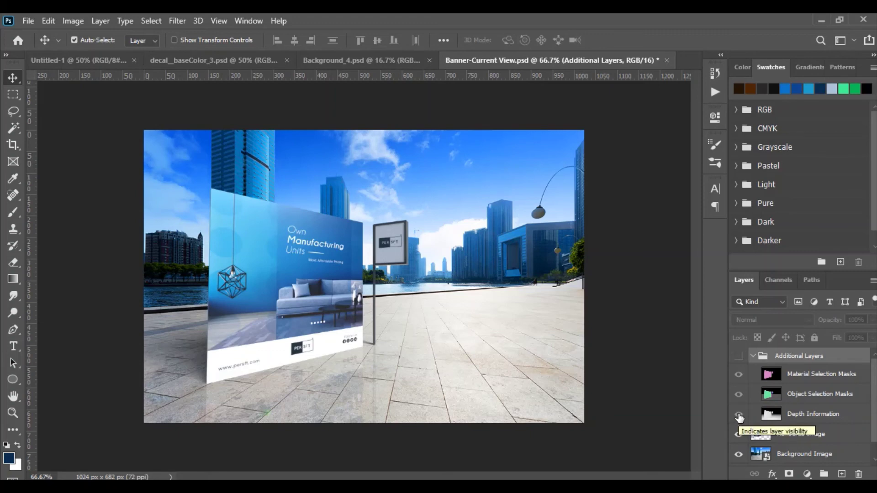
pyautogui.scroll(-1, 739, 415)
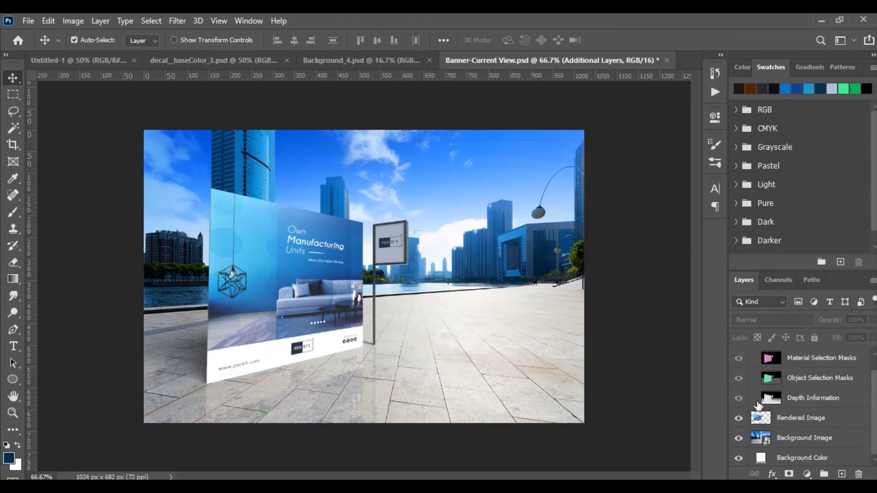
pyautogui.click(738, 437)
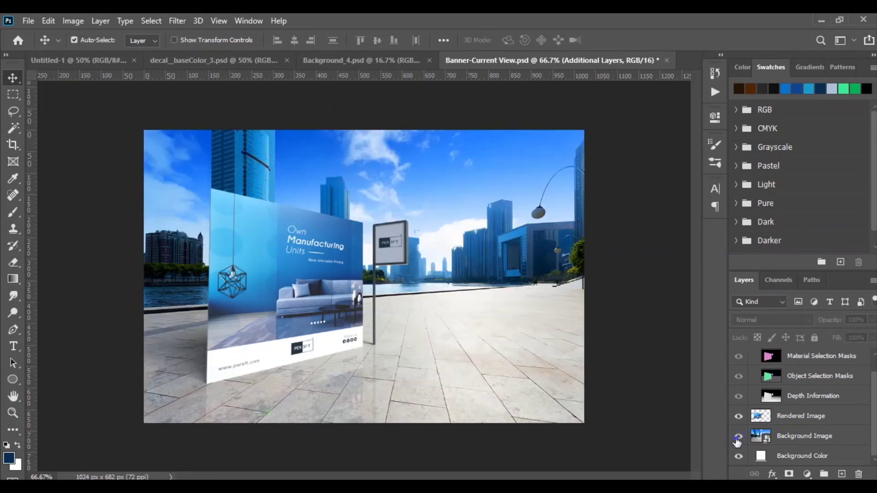
pyautogui.click(739, 438)
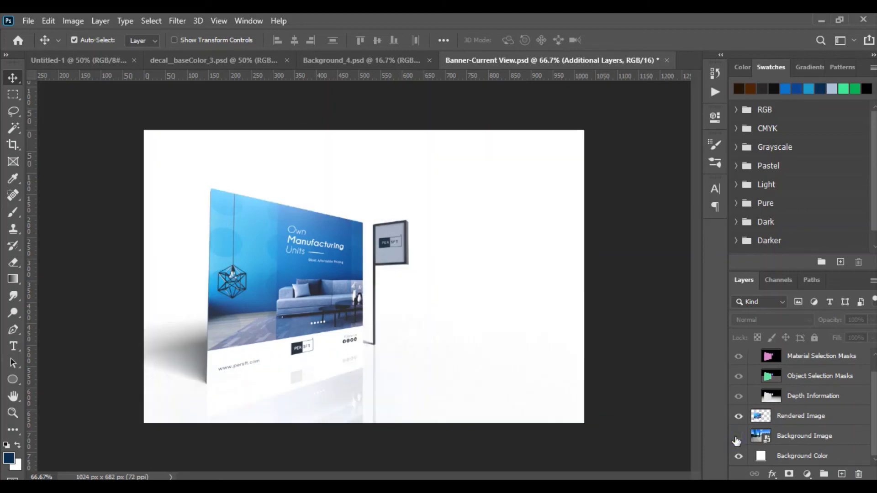
# Step: Add a new layer above Background Image and pick the Blue_20 gradient from the Blues presets
pyautogui.click(796, 455)
pyautogui.click(793, 440)
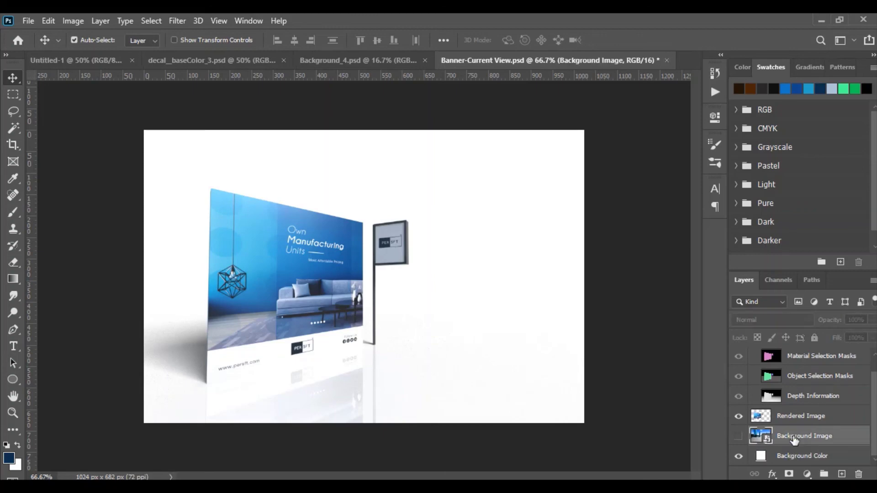
pyautogui.click(842, 475)
pyautogui.press('g')
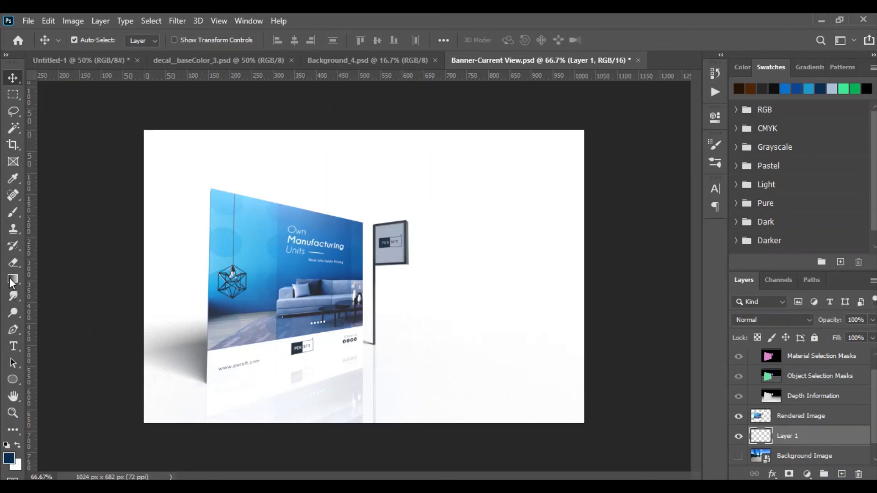
pyautogui.click(95, 41)
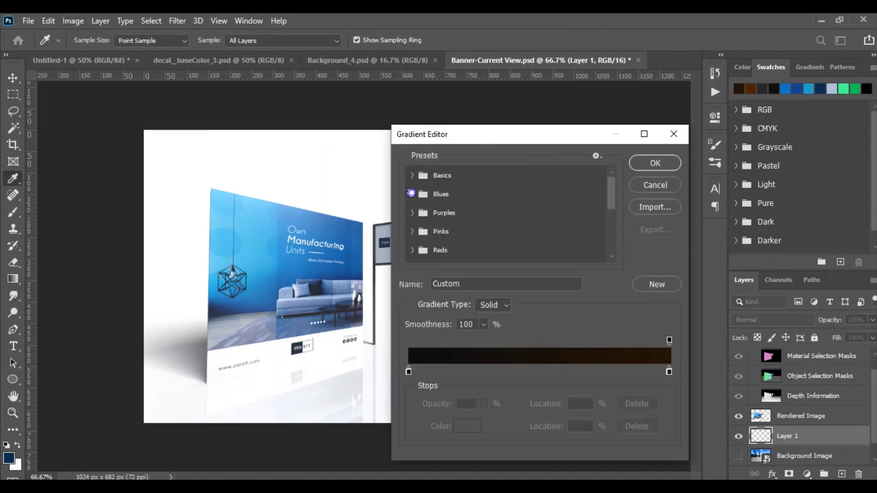
pyautogui.click(421, 196)
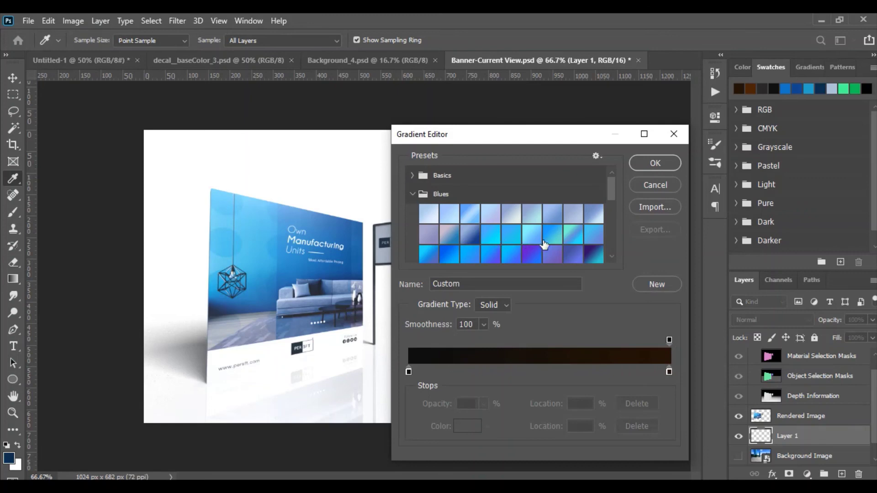
pyautogui.click(448, 257)
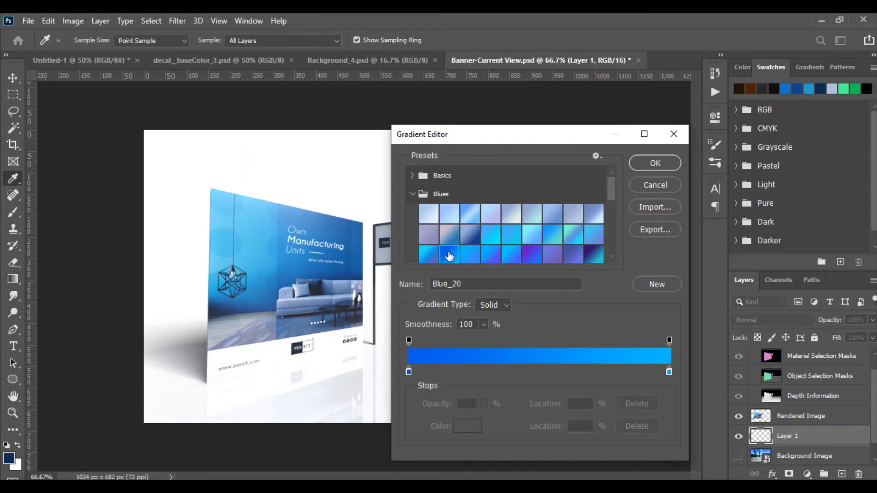
pyautogui.click(653, 162)
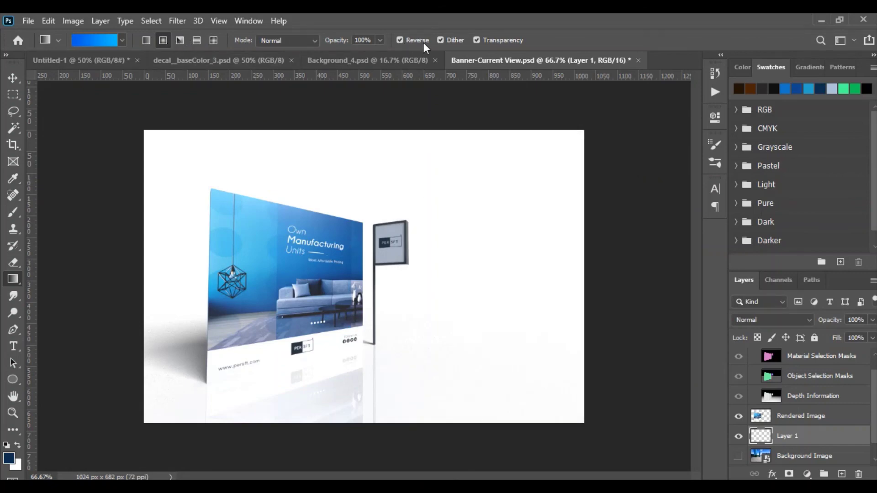
# Step: Draw the blue gradient diagonally across the canvas, then hide it to reveal the city background
pyautogui.keyDown('shift'); pyautogui.moveTo(310, 274); pyautogui.dragTo(631, 202); pyautogui.keyUp('shift')
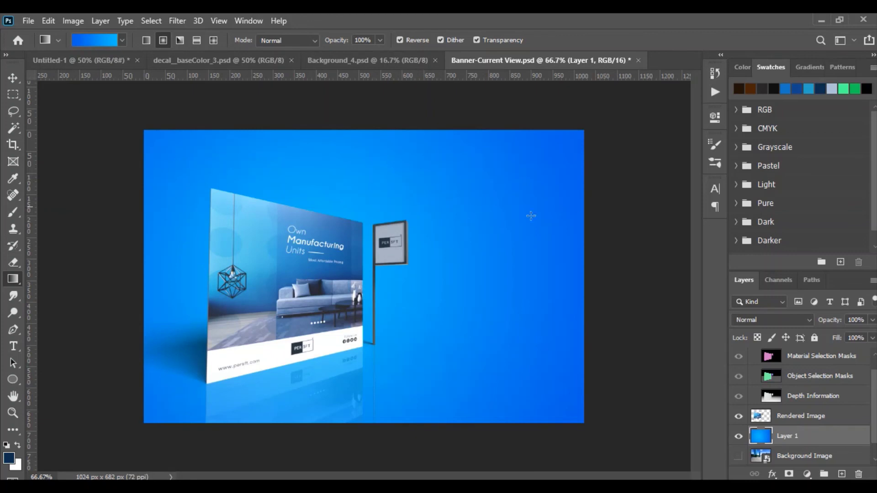
pyautogui.moveTo(277, 293); pyautogui.dragTo(587, 177)
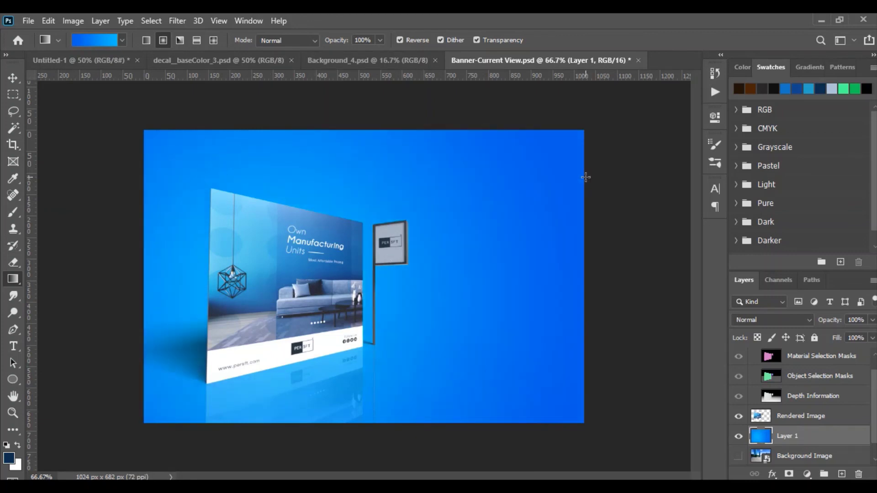
pyautogui.click(13, 78)
pyautogui.click(65, 156)
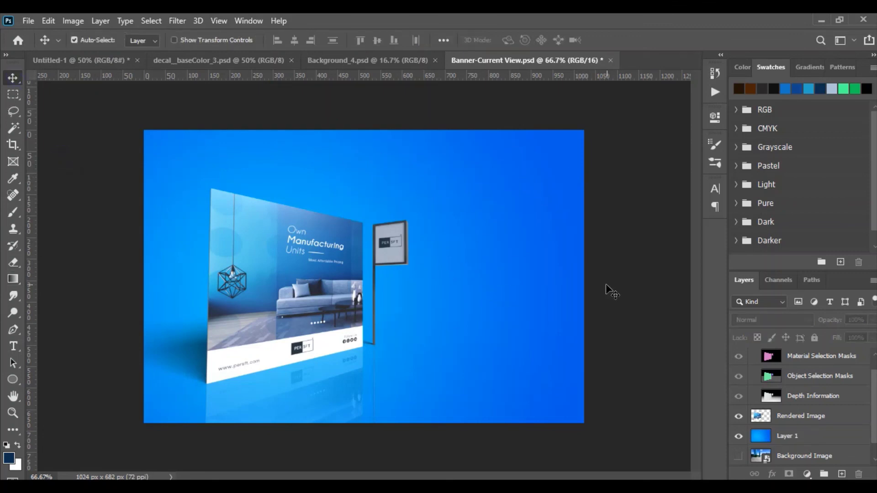
pyautogui.click(739, 456)
pyautogui.click(739, 436)
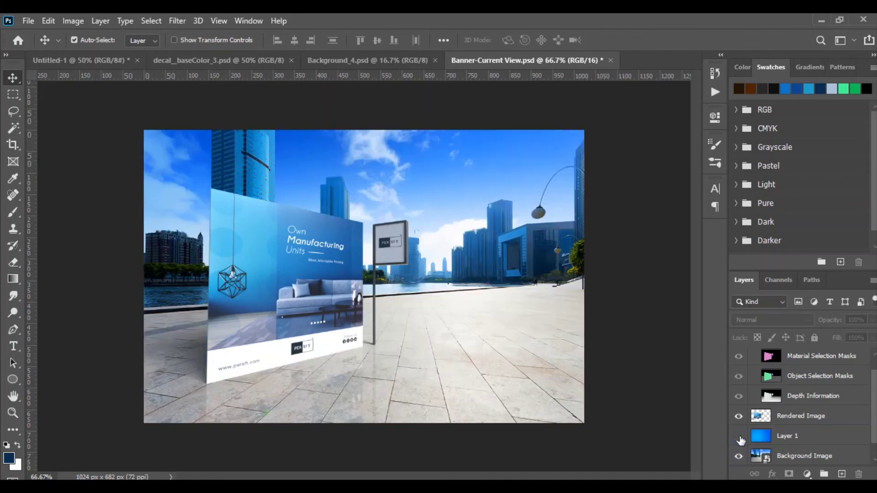
pyautogui.click(739, 436)
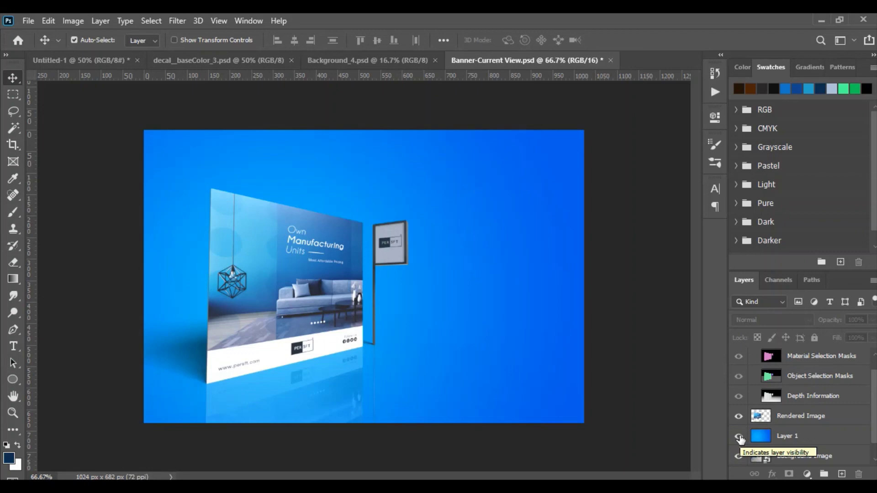
pyautogui.click(739, 438)
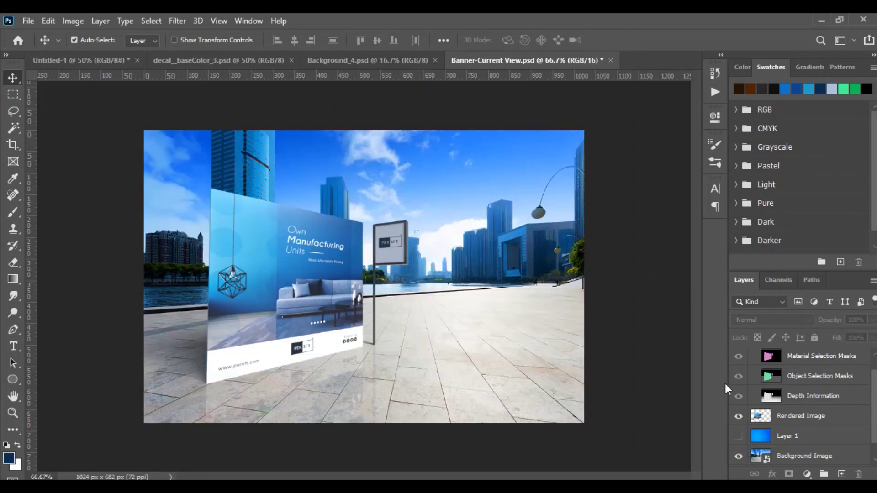
# Step: Add a Levels adjustment, shift the midtones, then delete it and close Properties
pyautogui.scroll(1, 829, 386)
pyautogui.click(812, 356)
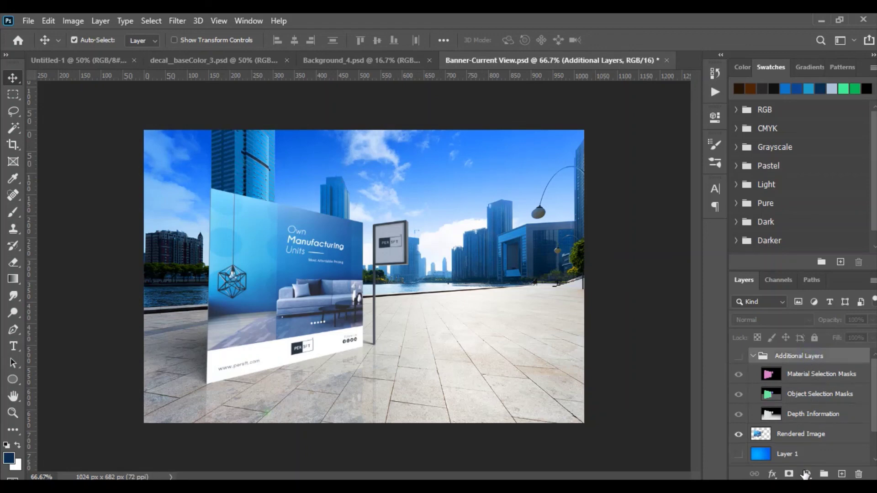
pyautogui.click(807, 474)
pyautogui.click(798, 300)
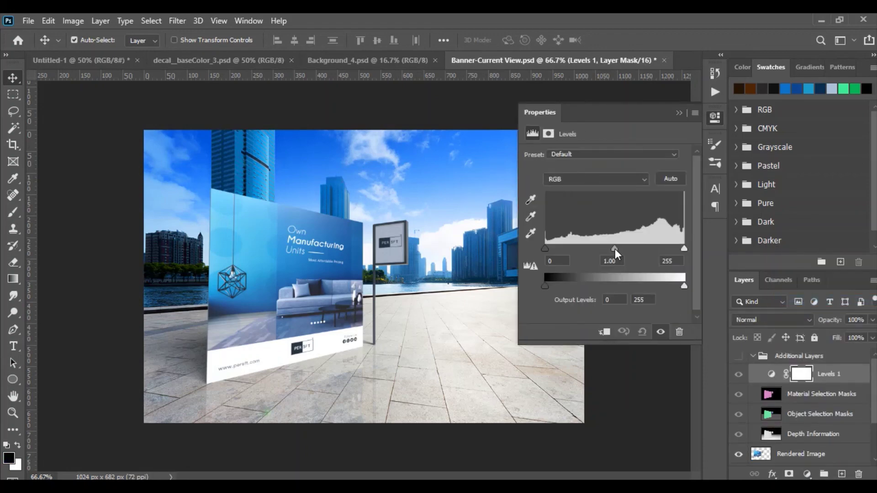
pyautogui.moveTo(615, 248); pyautogui.dragTo(618, 247)
pyautogui.moveTo(836, 374); pyautogui.dragTo(830, 352)
pyautogui.press('Delete')
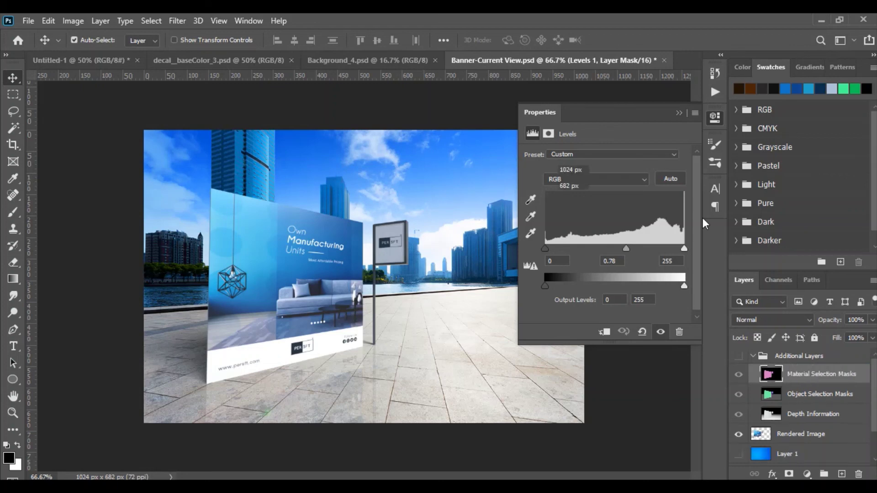
pyautogui.click(680, 112)
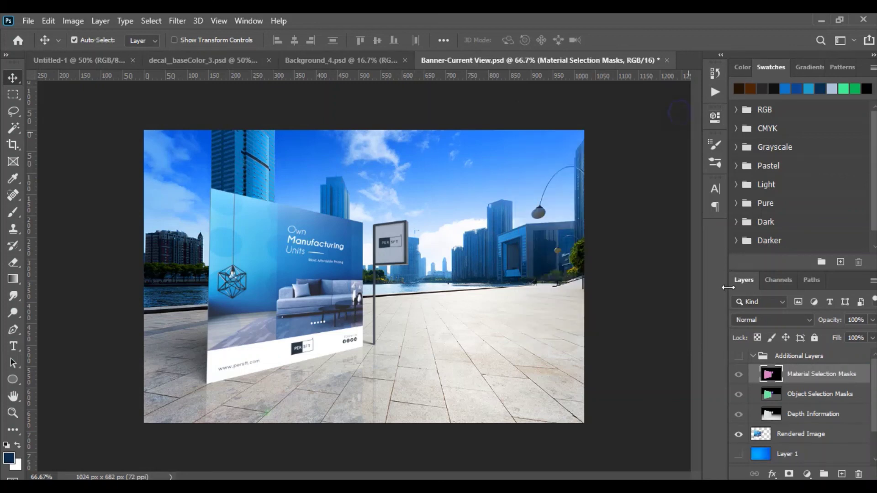
# Step: Collapse the Additional Layers group and leave it hidden
pyautogui.click(753, 356)
pyautogui.keyDown('alt'); pyautogui.click(739, 357); pyautogui.keyUp('alt')
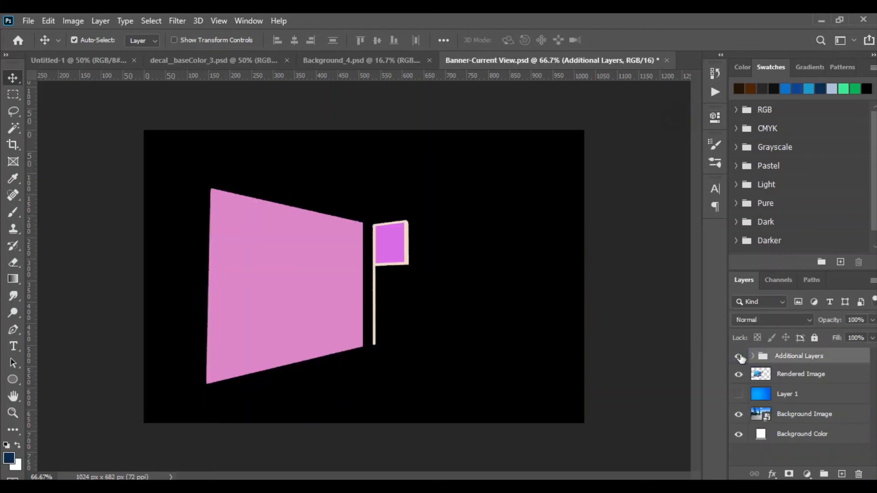
pyautogui.click(739, 356)
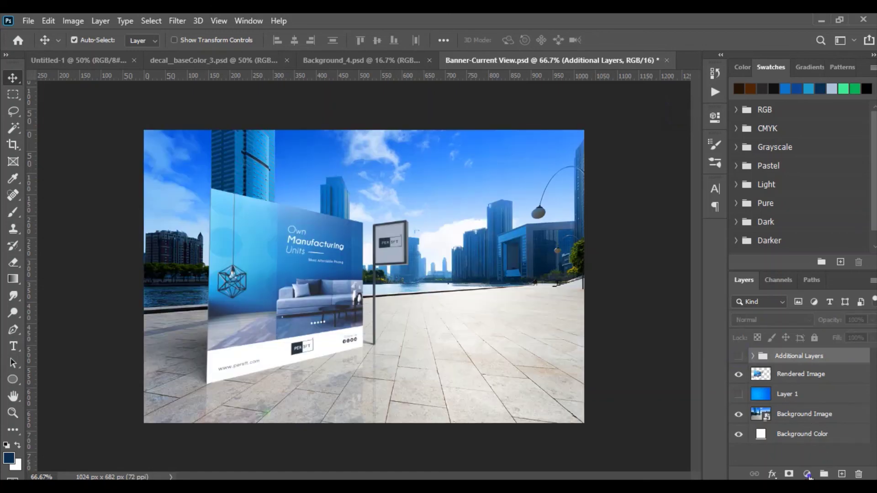
pyautogui.click(808, 474)
# Step: Add a Curves adjustment with two RGB points, pulling shadows down and lowering the upper curve to darken
pyautogui.click(805, 311)
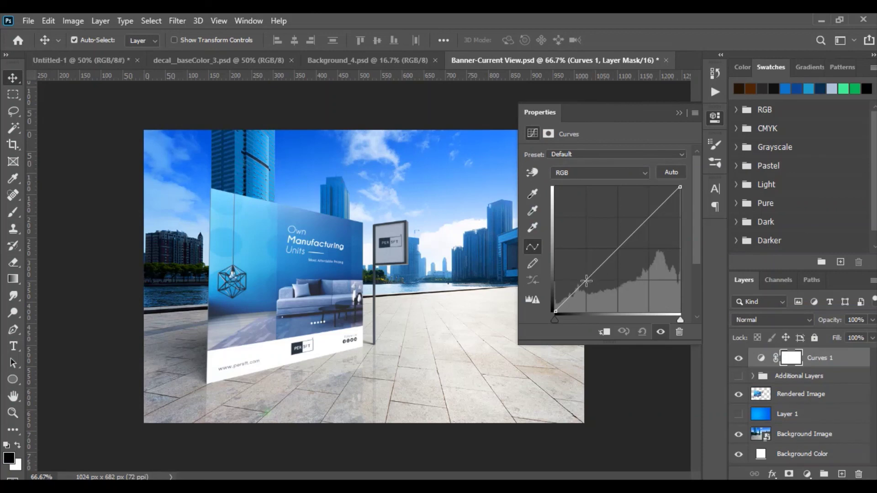
pyautogui.moveTo(587, 281); pyautogui.dragTo(590, 283)
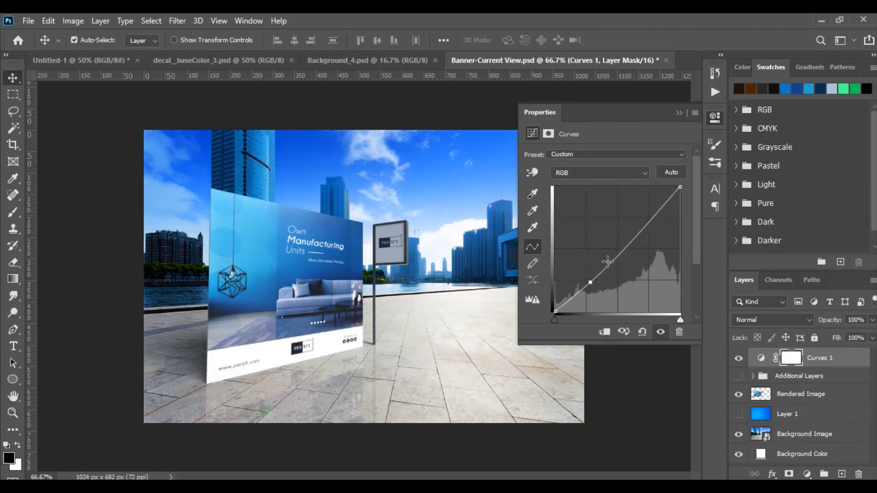
pyautogui.click(649, 219)
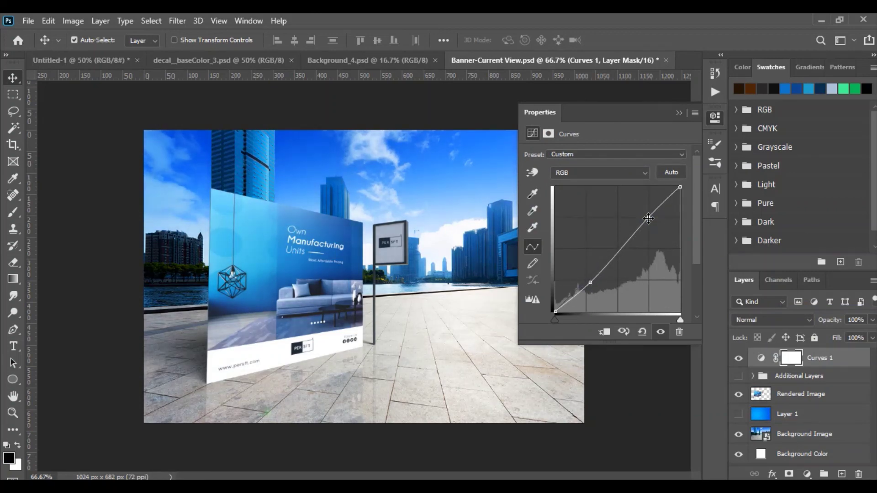
pyautogui.moveTo(649, 219); pyautogui.dragTo(648, 214)
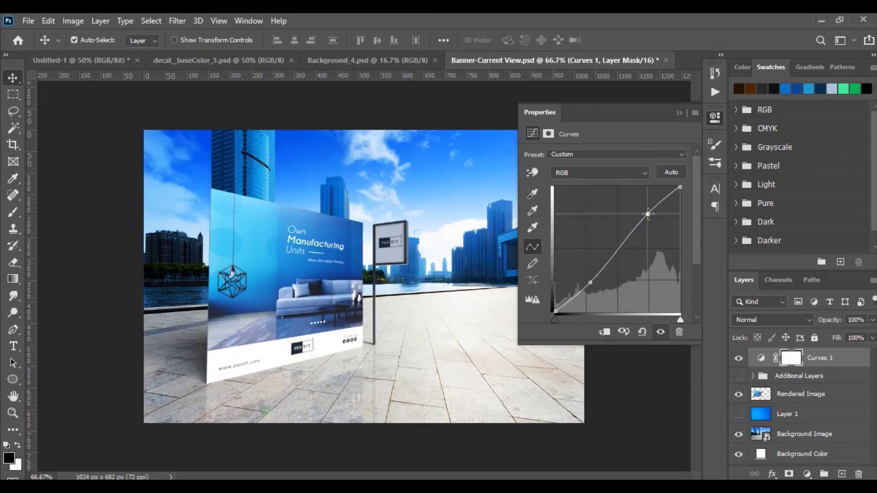
pyautogui.click(680, 113)
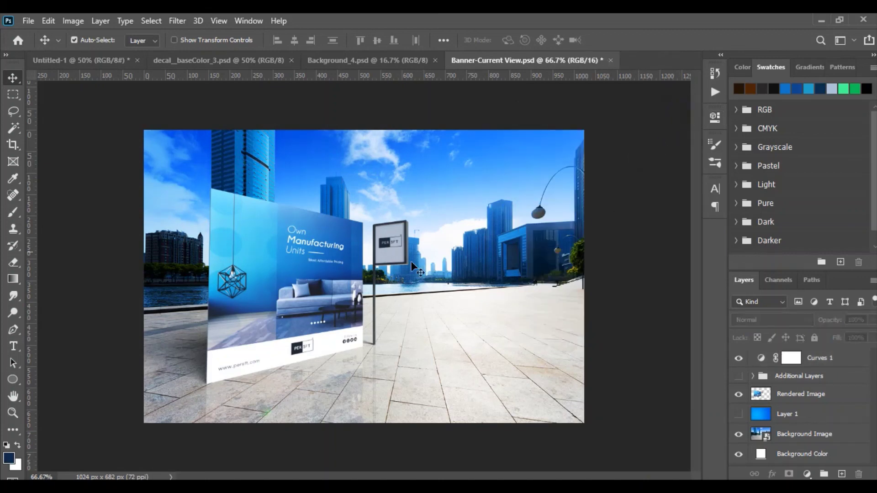
# Step: Turn off Auto-Select, cycle to full-screen mode on a black surround, and hide the rulers
pyautogui.press('ctrl')
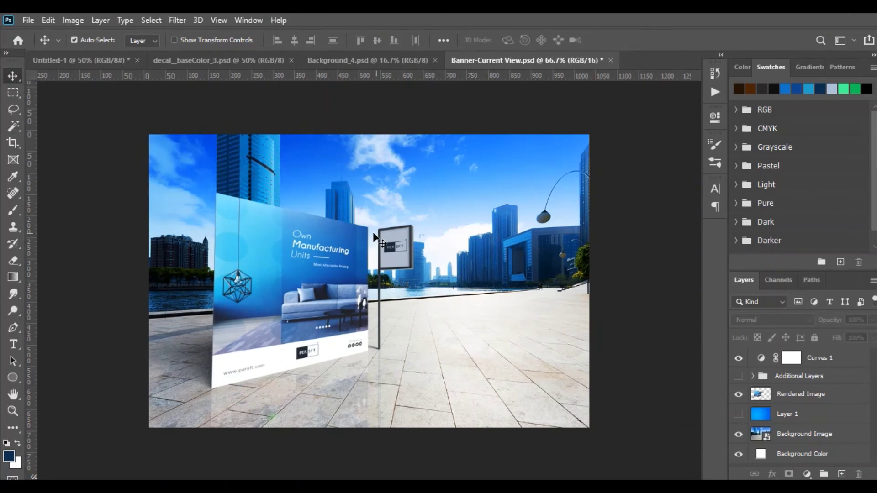
pyautogui.press('f')
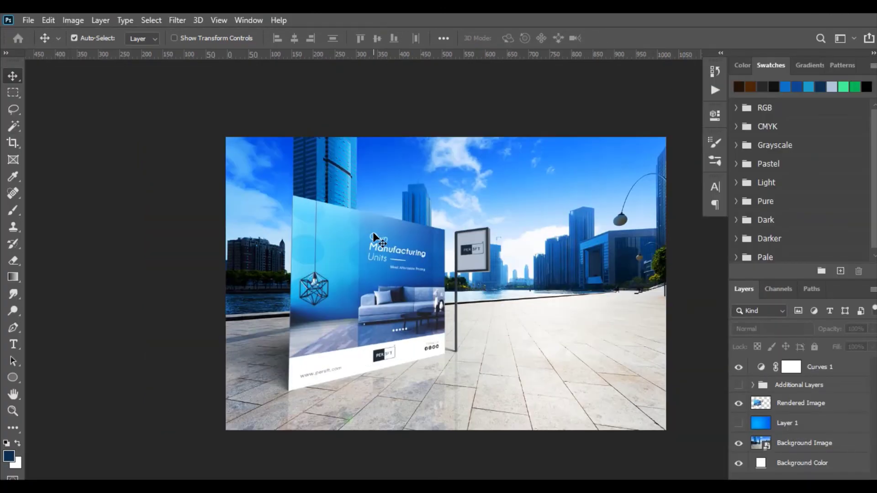
pyautogui.press('f')
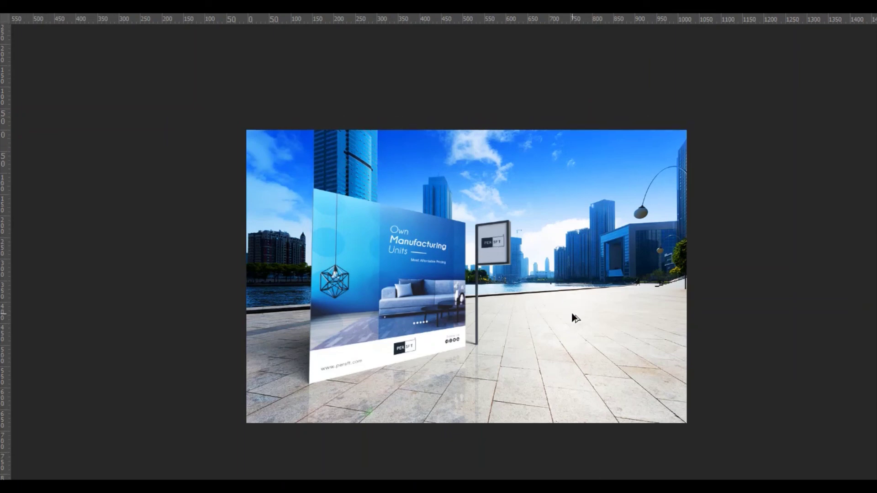
pyautogui.keyDown('alt'); pyautogui.scroll(1, 572, 314); pyautogui.keyUp('alt')
pyautogui.keyDown('alt'); pyautogui.scroll(1, 566, 336); pyautogui.keyUp('alt')
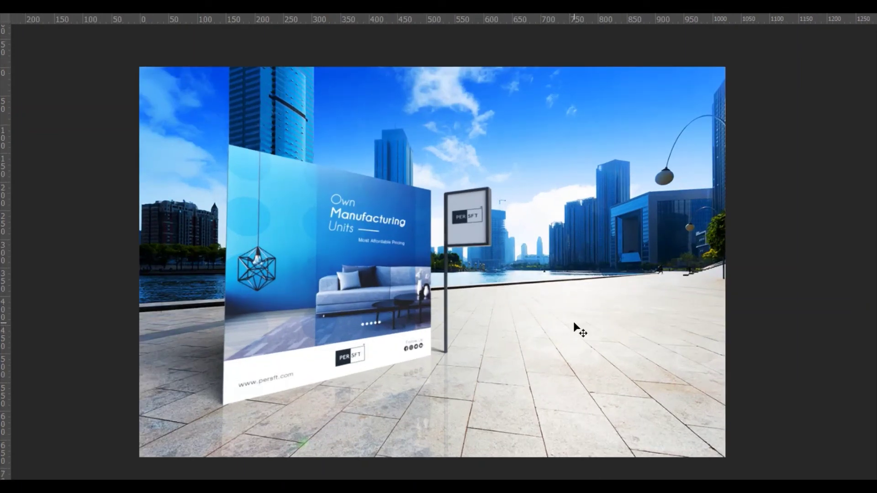
pyautogui.press('f')
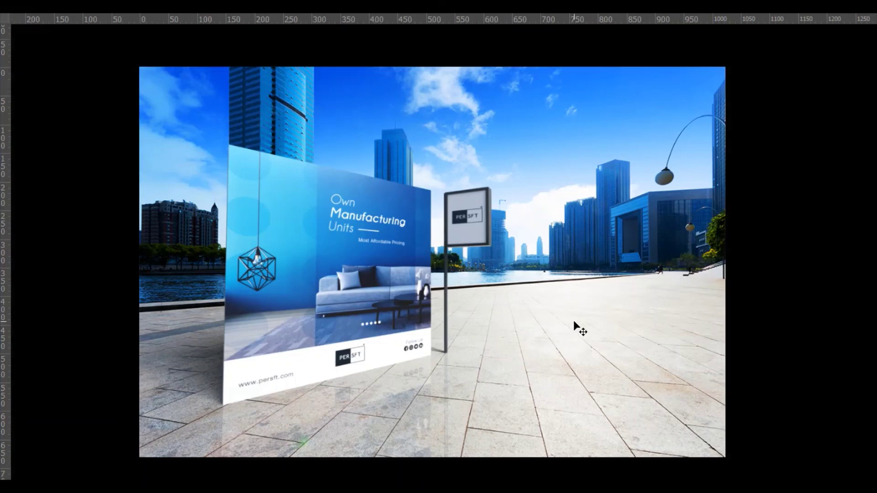
pyautogui.hotkey('ctrl', 'r')
# Step: Pan and zoom around the full-screen street scene to inspect the billboard and logo sign
pyautogui.scroll(-1, 573, 312)
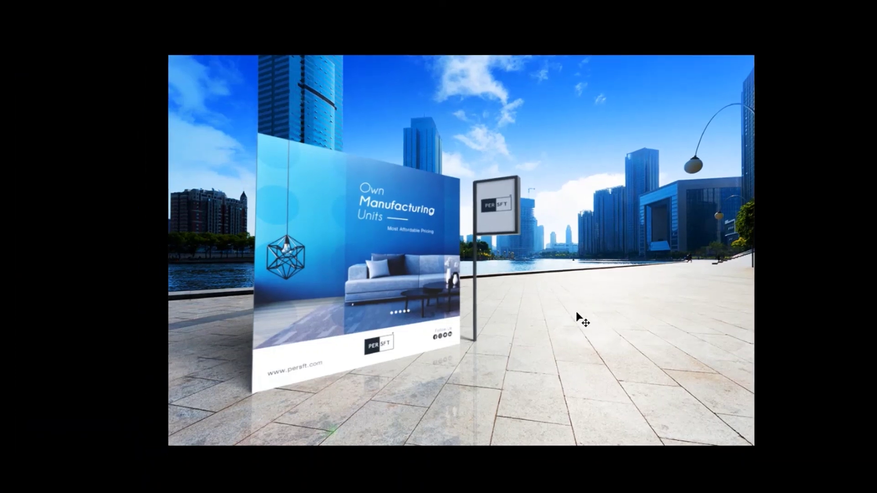
pyautogui.moveTo(625, 282)
pyautogui.mouseDown()
pyautogui.moveTo(610, 303)
pyautogui.moveTo(583, 276)
pyautogui.mouseUp()
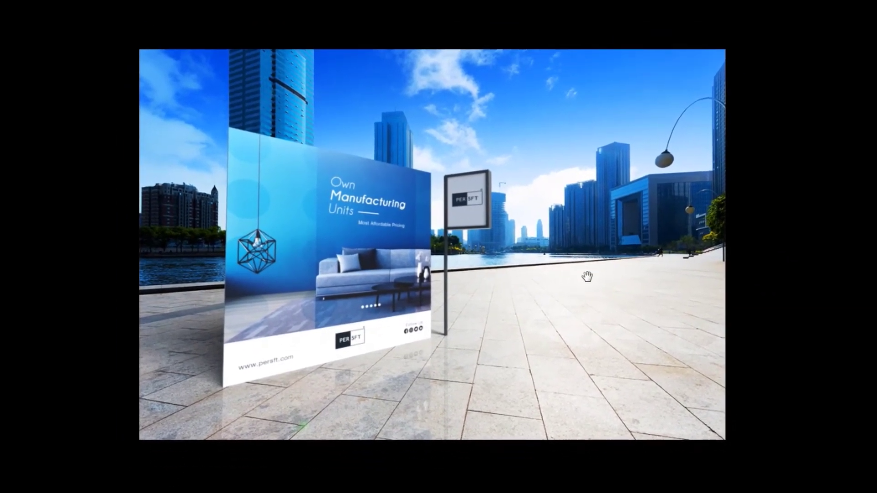
pyautogui.keyDown('alt'); pyautogui.scroll(1, 479, 251); pyautogui.keyUp('alt')
pyautogui.keyDown('alt'); pyautogui.scroll(1, 479, 251); pyautogui.keyUp('alt')
pyautogui.keyDown('alt'); pyautogui.scroll(1, 247, 251); pyautogui.keyUp('alt')
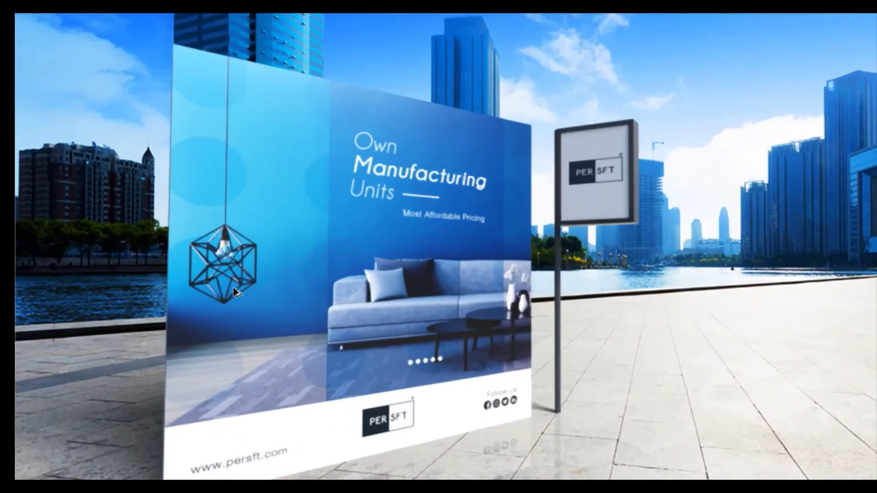
pyautogui.keyDown('alt'); pyautogui.scroll(1, 247, 251); pyautogui.keyUp('alt')
pyautogui.keyDown('alt'); pyautogui.scroll(-2, 393, 269); pyautogui.keyUp('alt')
pyautogui.keyDown('alt'); pyautogui.scroll(-1, 289, 286); pyautogui.keyUp('alt')
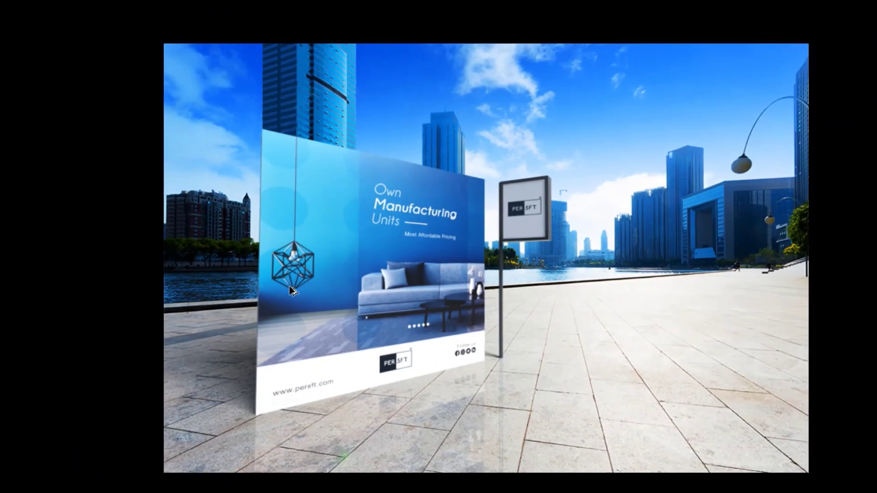
pyautogui.keyDown('alt'); pyautogui.scroll(1, 552, 283); pyautogui.keyUp('alt')
pyautogui.keyDown('alt'); pyautogui.scroll(1, 625, 299); pyautogui.keyUp('alt')
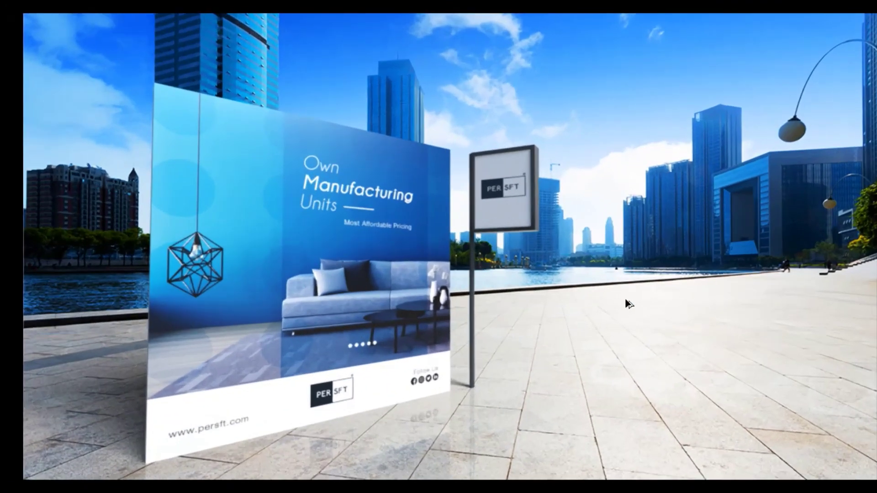